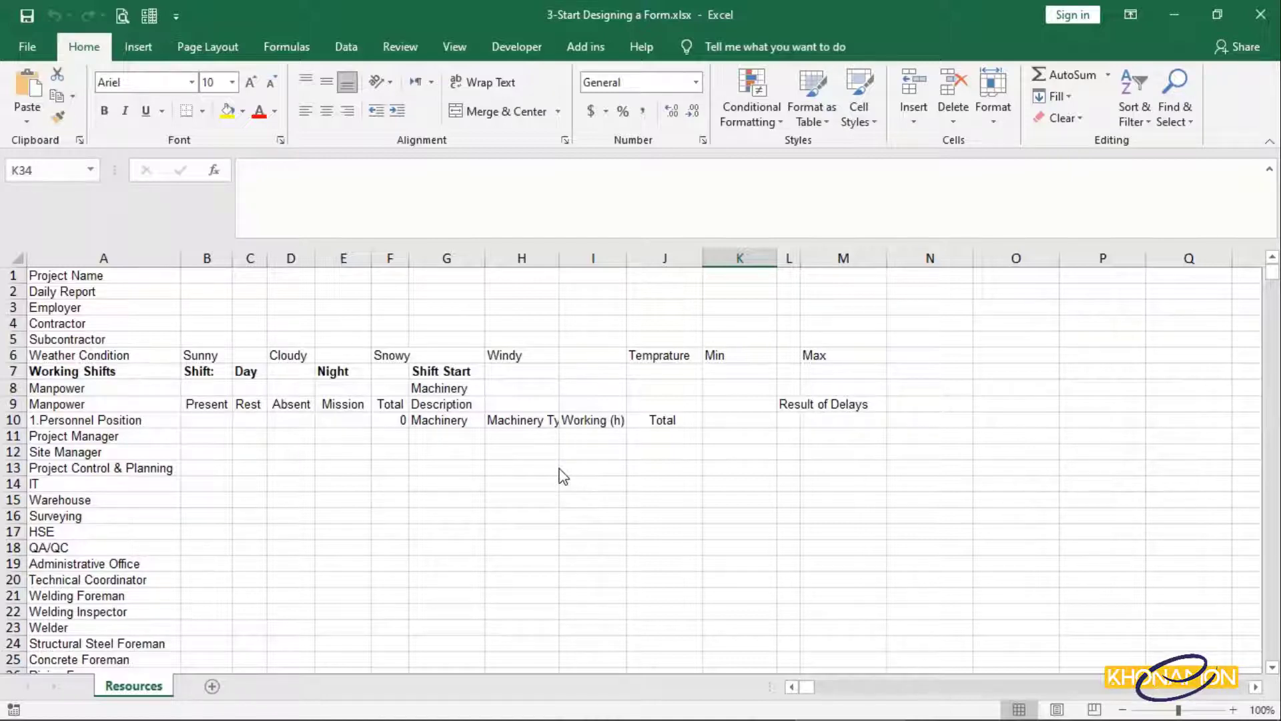
# Create a copy of the Resources sheet in the same workbook, placed before the Resources sheet.
pyautogui.rightClick(167, 694)
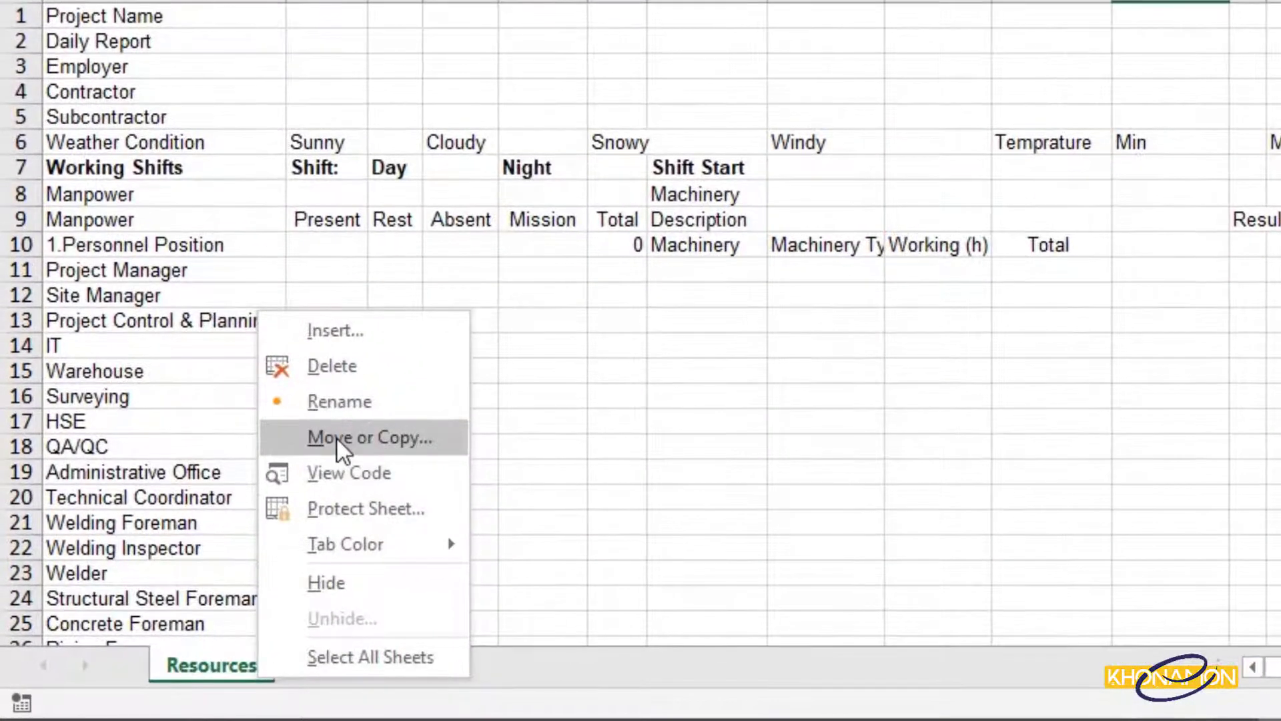
pyautogui.click(247, 514)
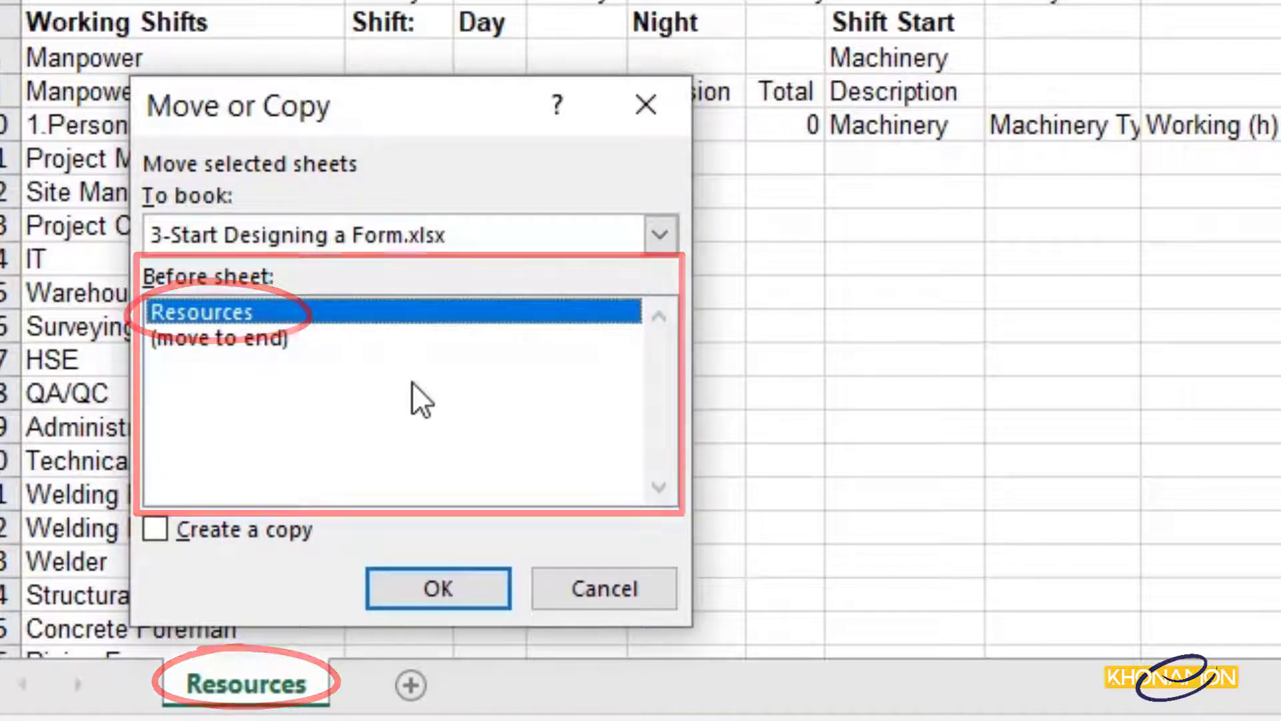
pyautogui.click(283, 532)
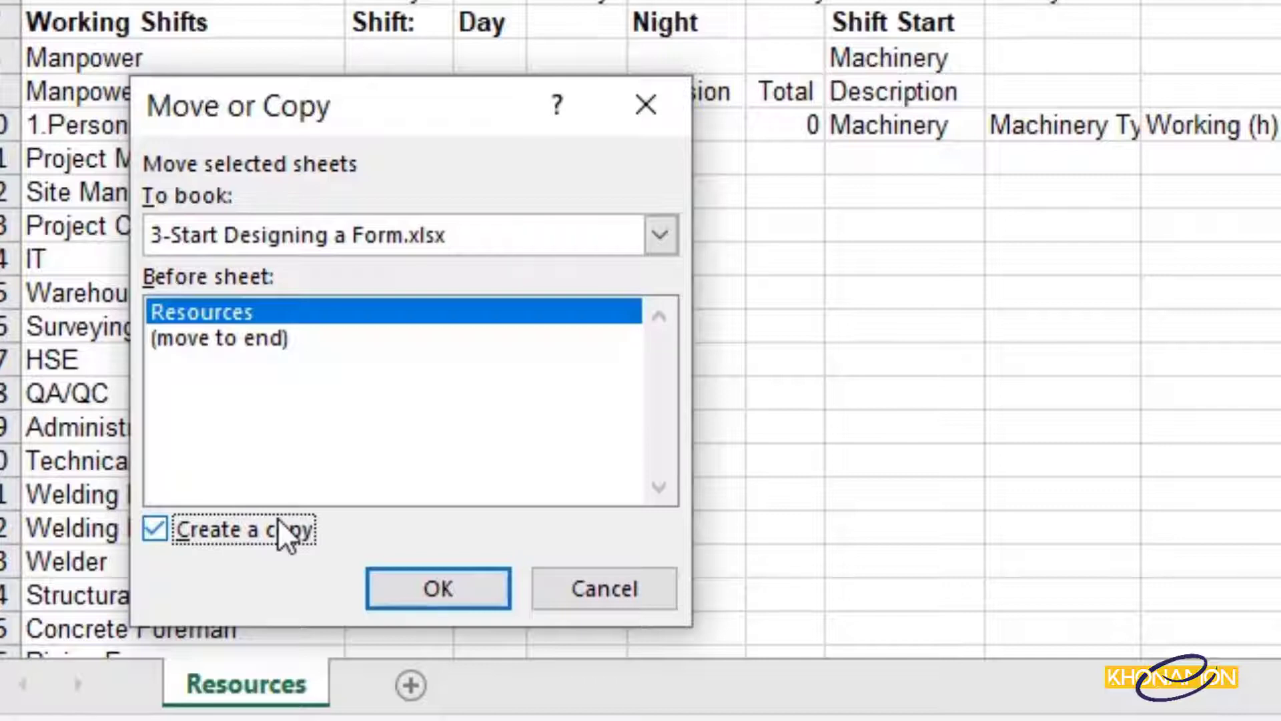
pyautogui.click(283, 531)
pyautogui.click(279, 520)
pyautogui.click(346, 310)
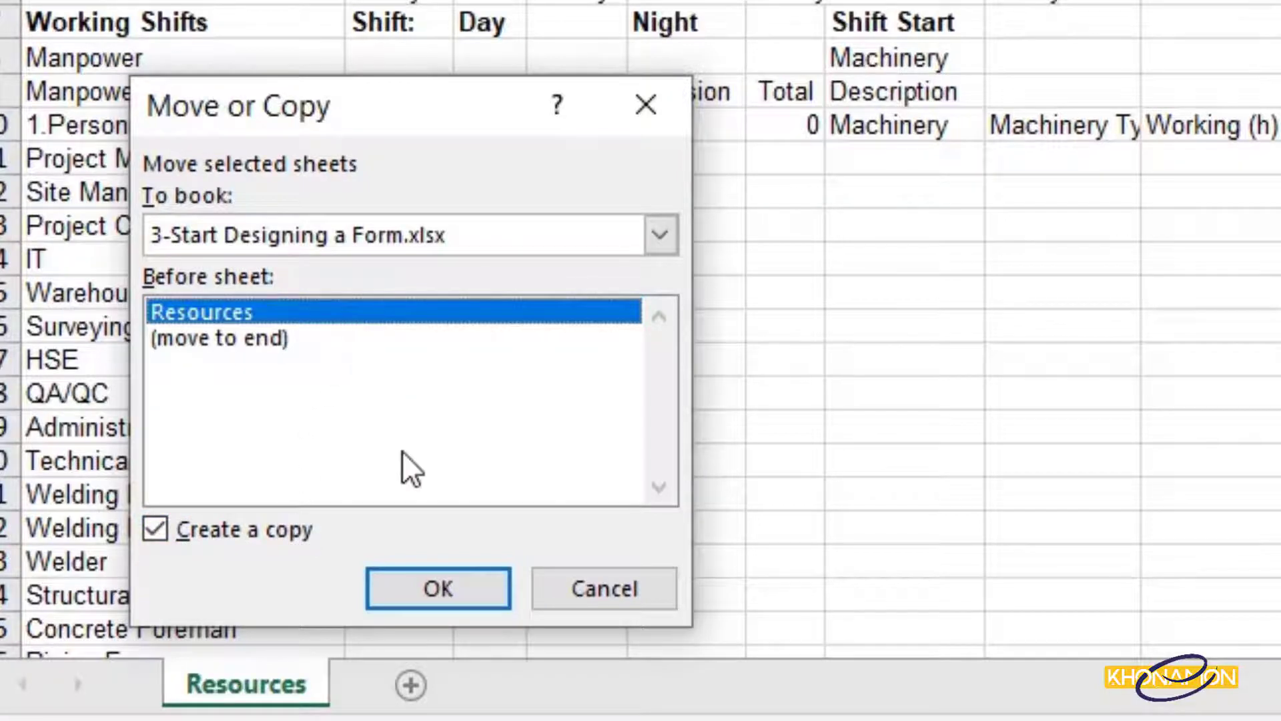
pyautogui.click(432, 586)
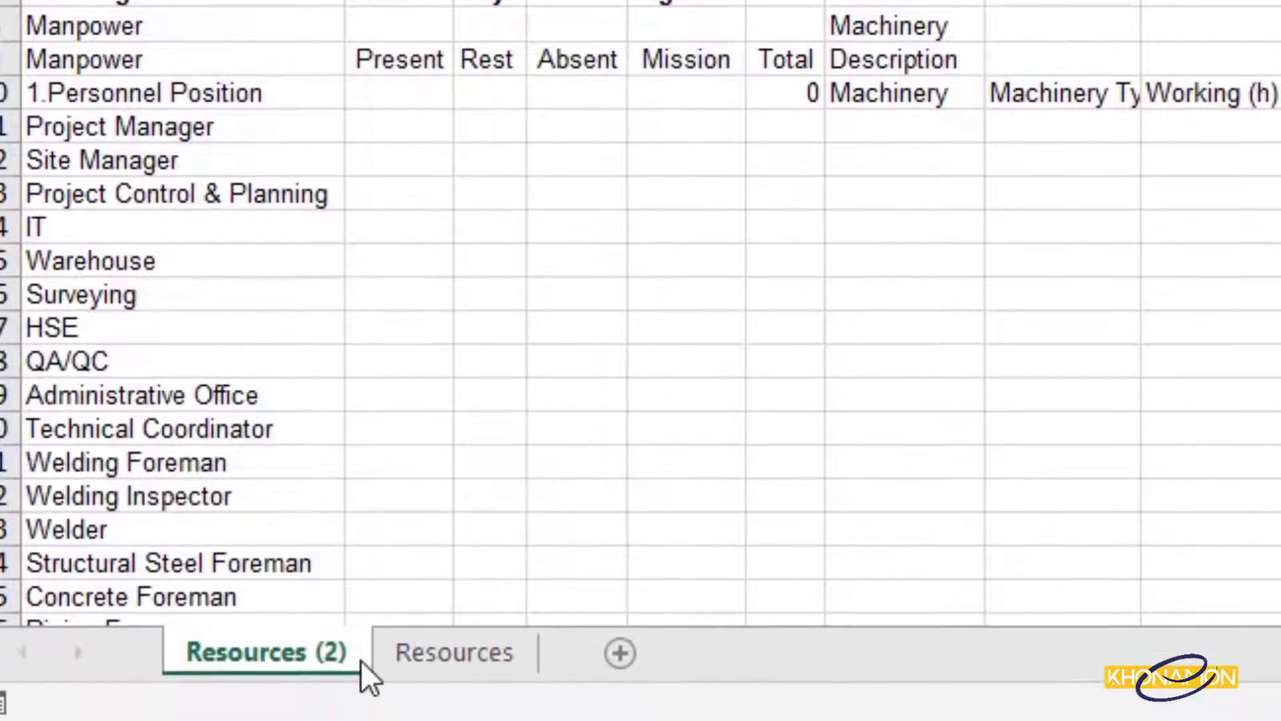
# Duplicate the Resources sheet directly after itself, and move the Resources (2) sheet to the end of the workbook.
pyautogui.click(396, 646)
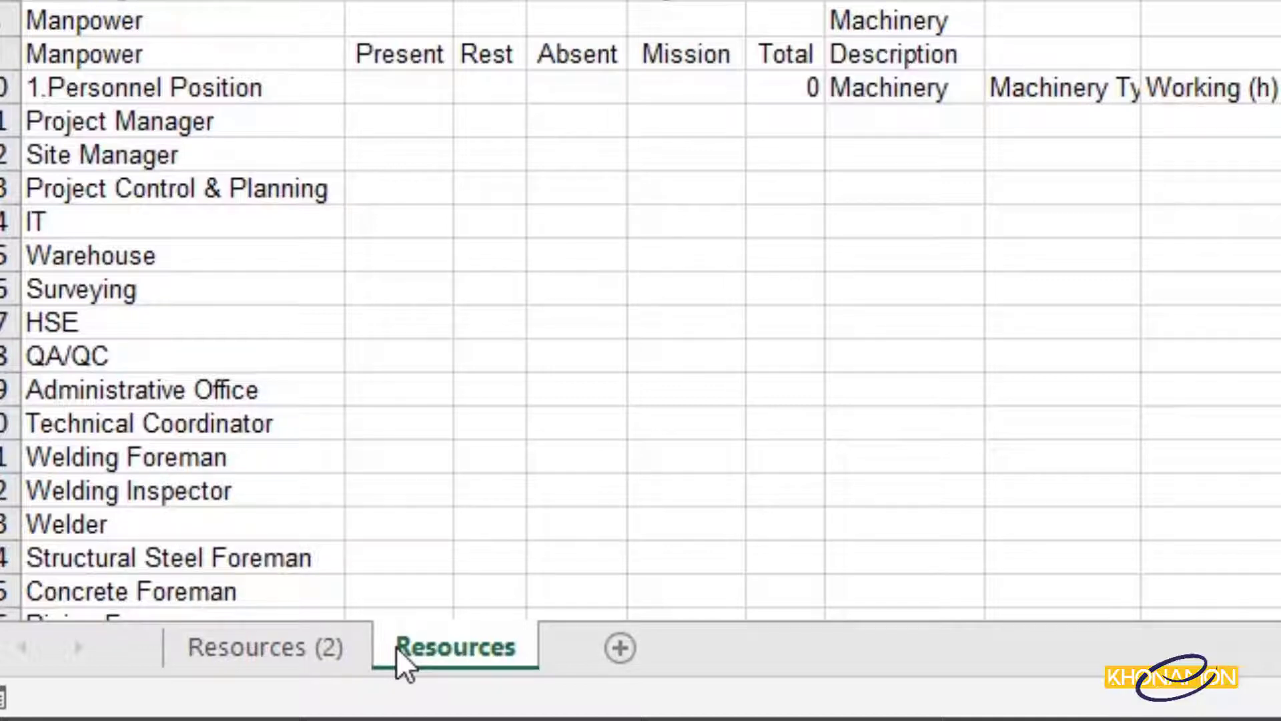
pyautogui.moveTo(397, 647)
pyautogui.mouseDown()
pyautogui.moveTo(571, 626)
pyautogui.moveTo(575, 647)
pyautogui.mouseUp()
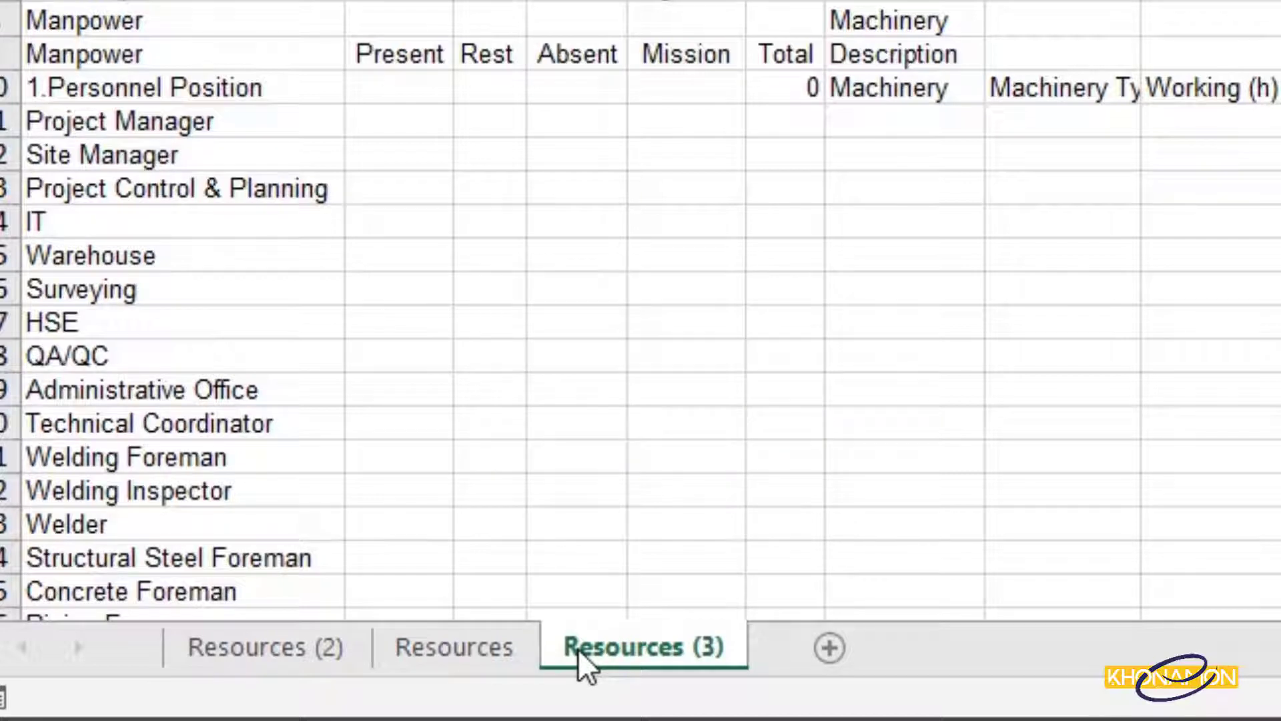
pyautogui.click(307, 646)
pyautogui.moveTo(303, 645); pyautogui.dragTo(775, 663)
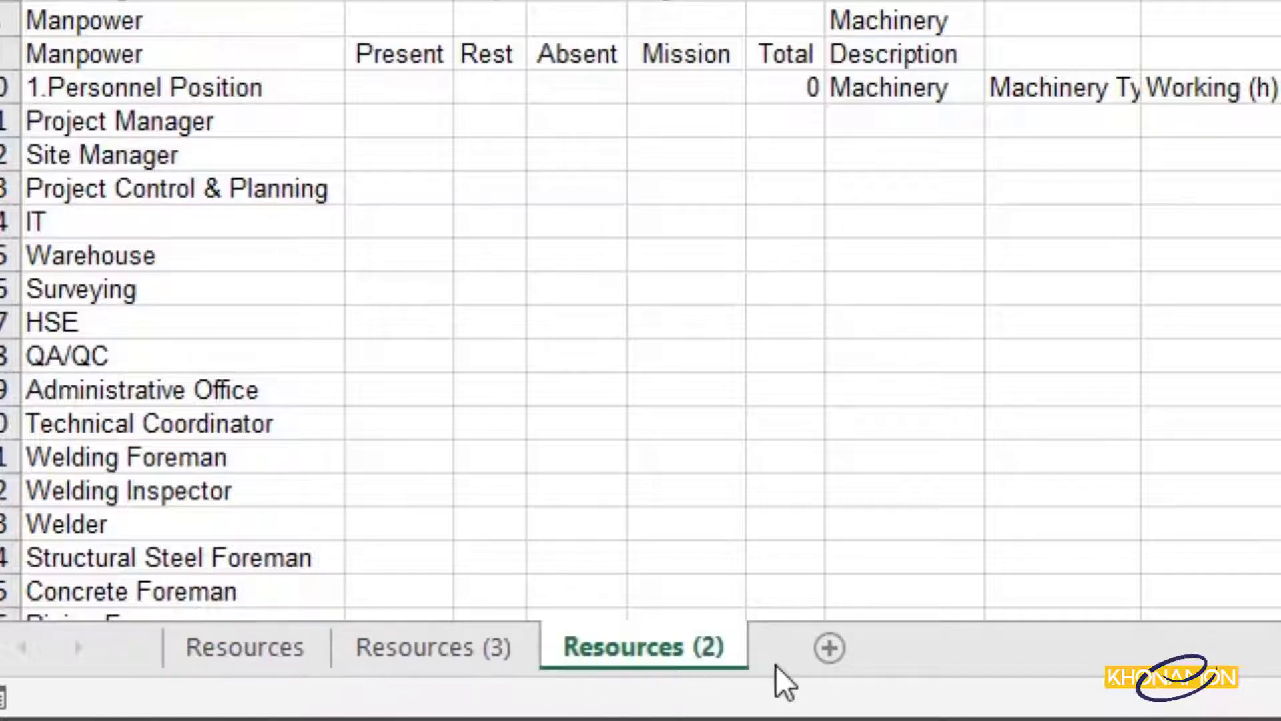
# Delete the Resources (3) sheet from the workbook.
pyautogui.rightClick(477, 646)
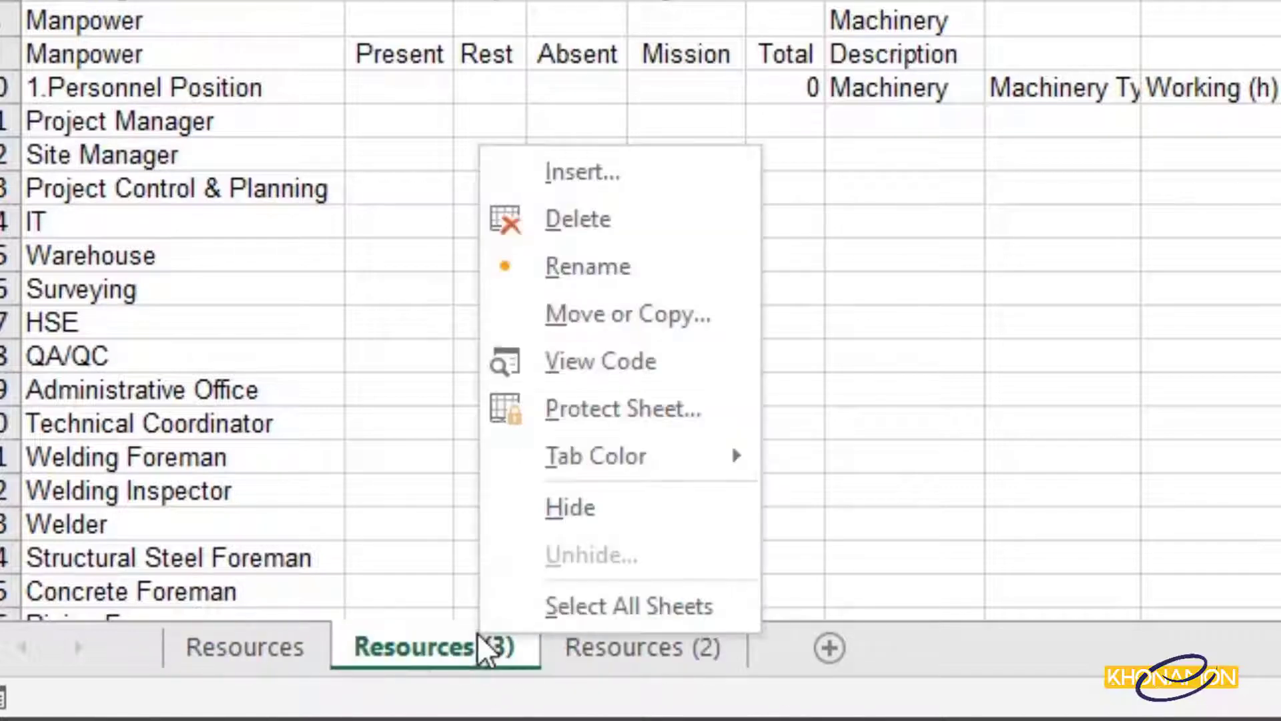
pyautogui.click(530, 202)
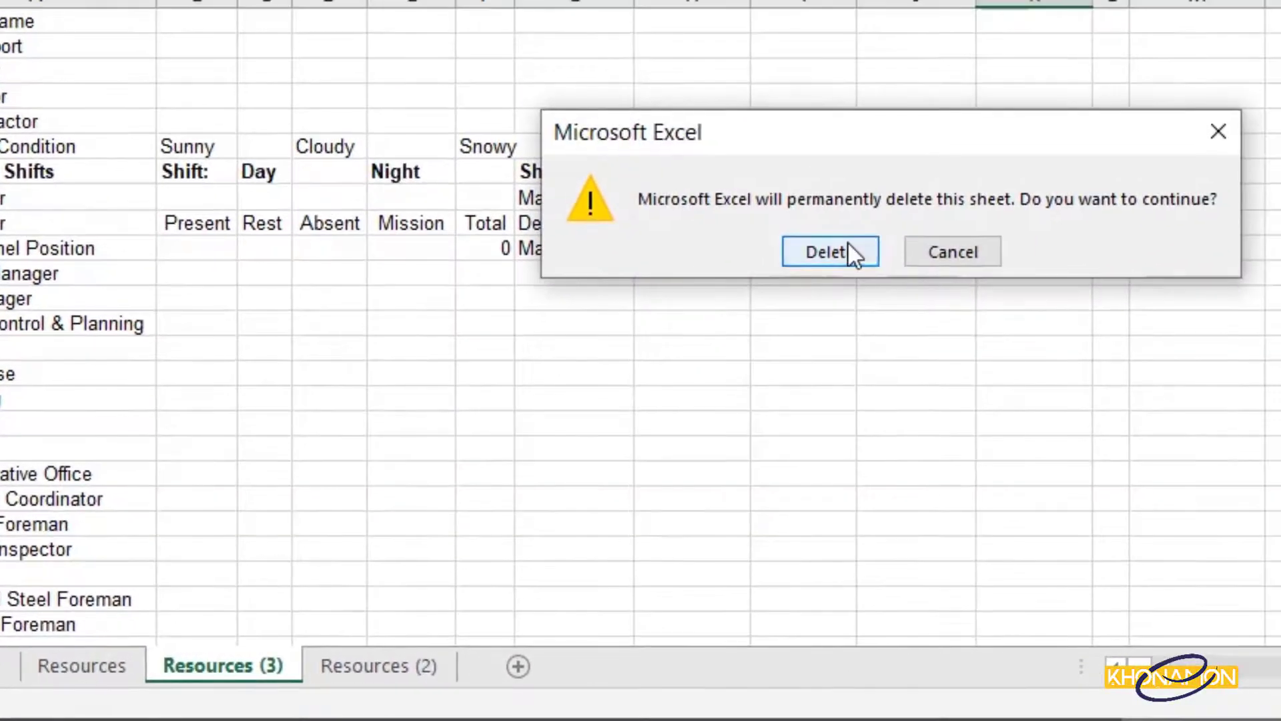
pyautogui.click(827, 252)
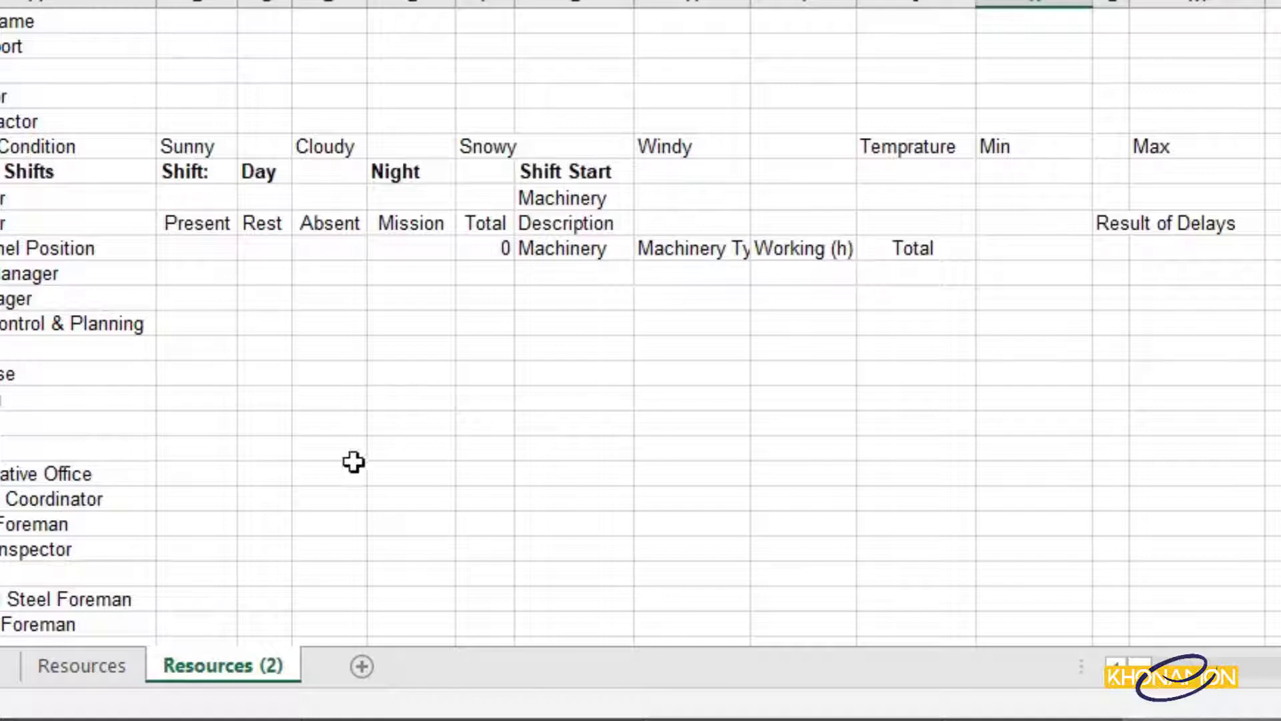
# Create a copy of the original Resources sheet in a new workbook.
pyautogui.click(117, 670)
pyautogui.rightClick(120, 669)
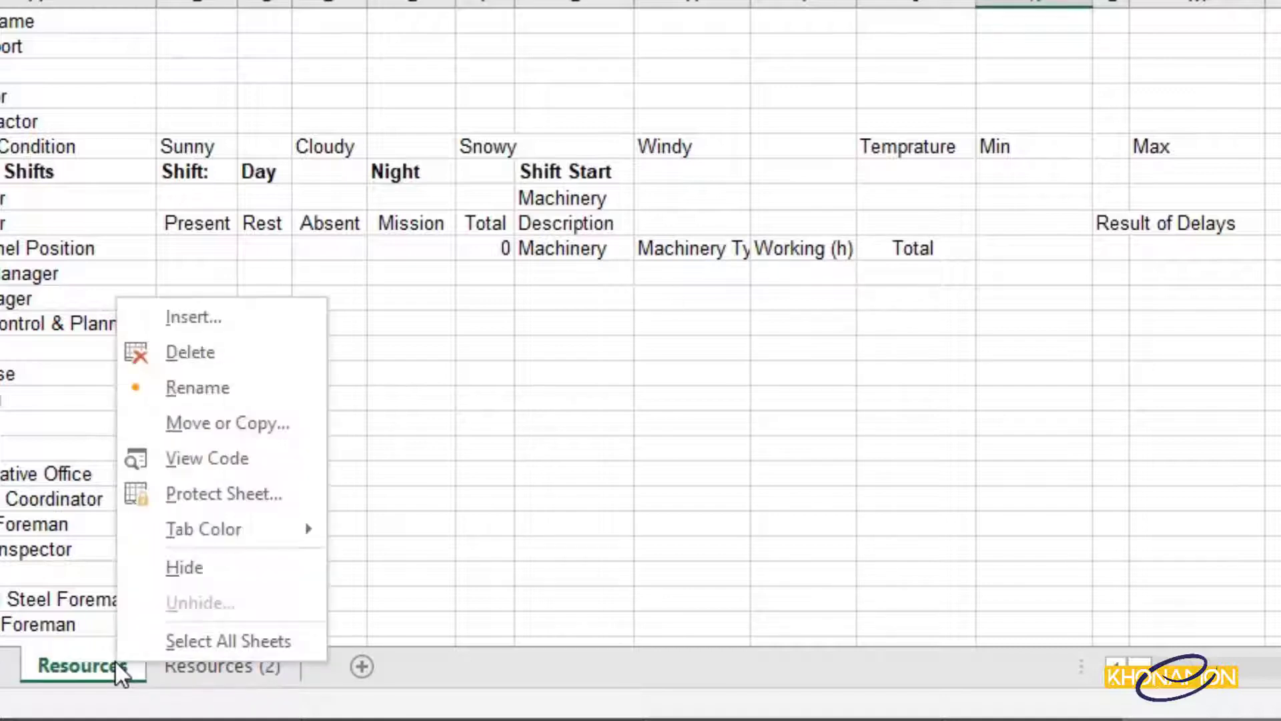
pyautogui.click(173, 430)
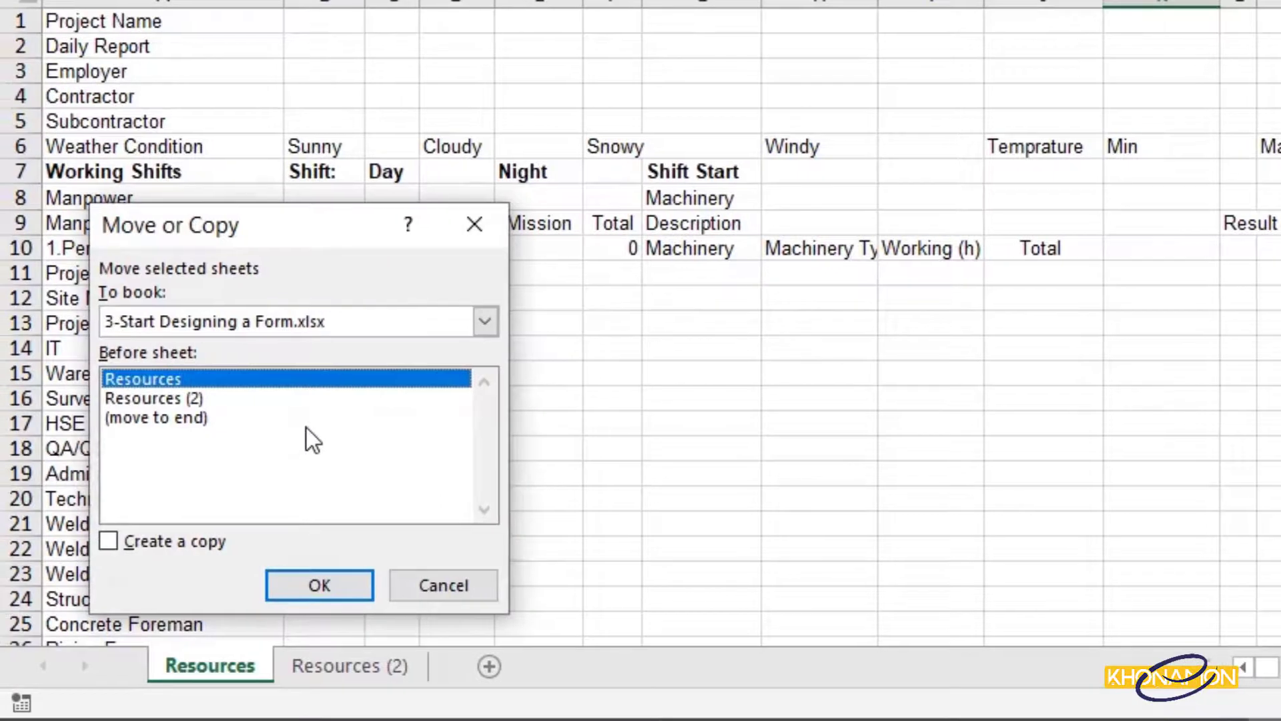
pyautogui.click(311, 322)
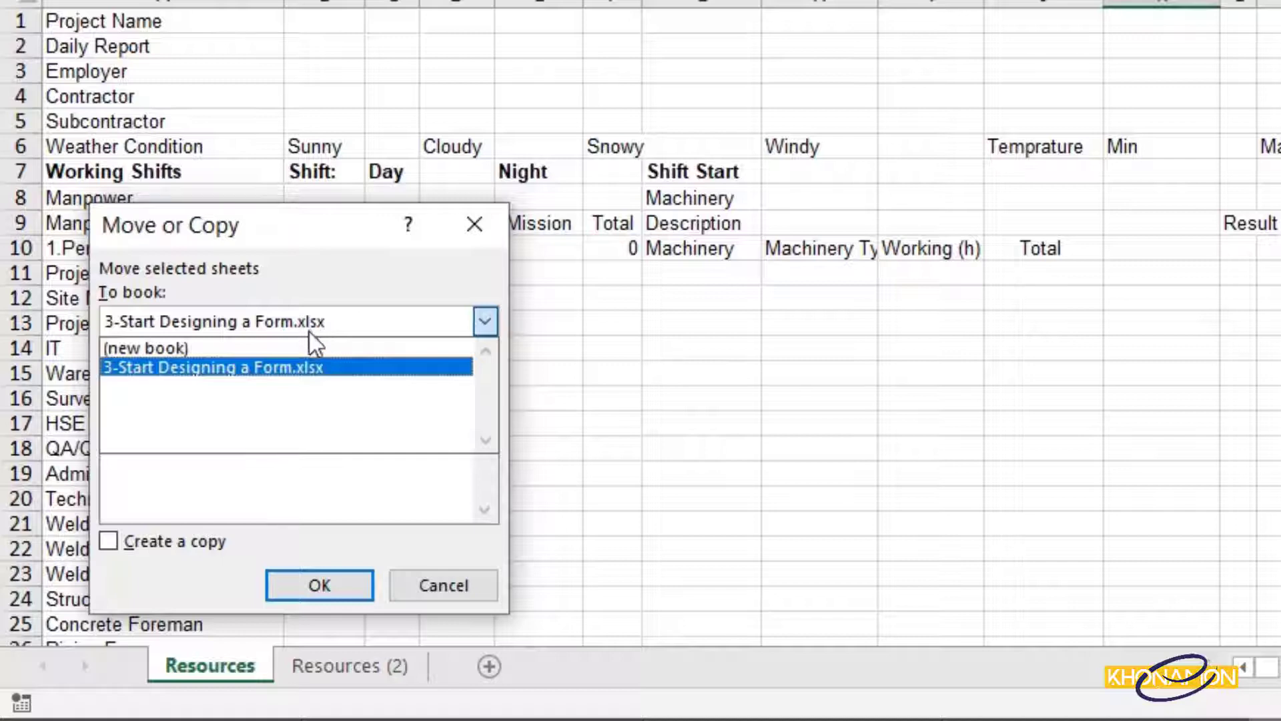
pyautogui.click(305, 348)
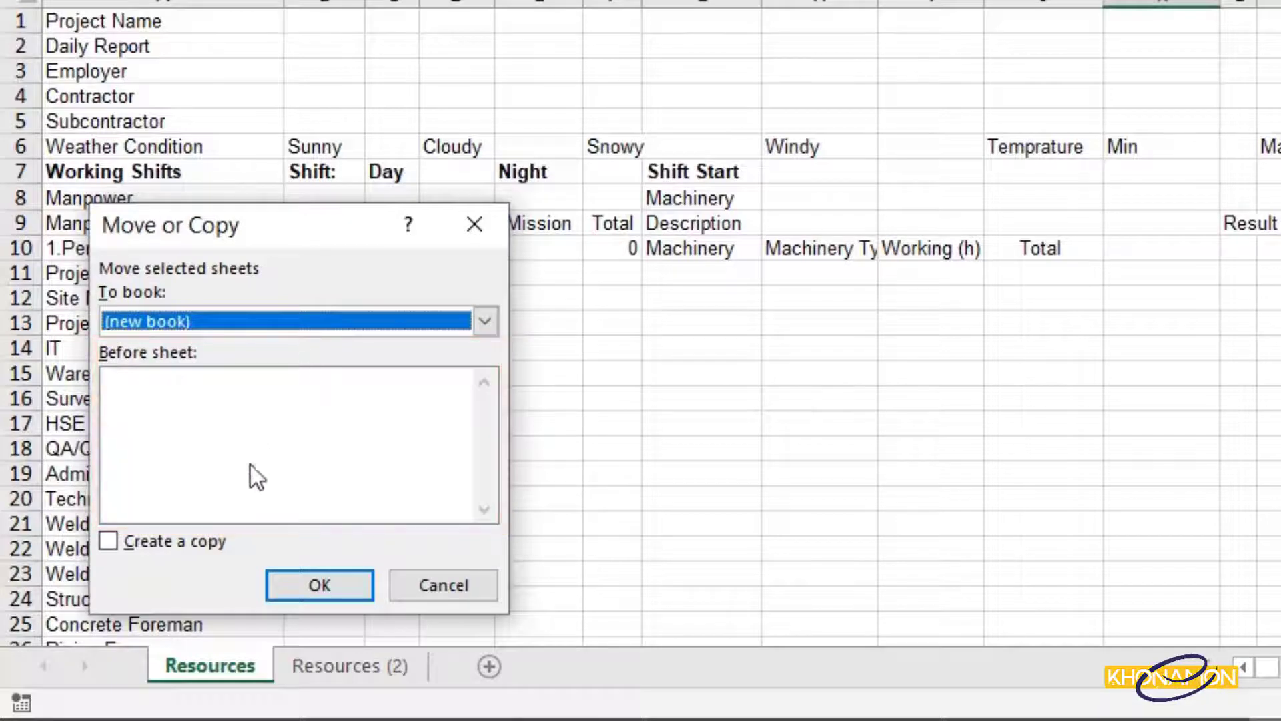
pyautogui.click(226, 543)
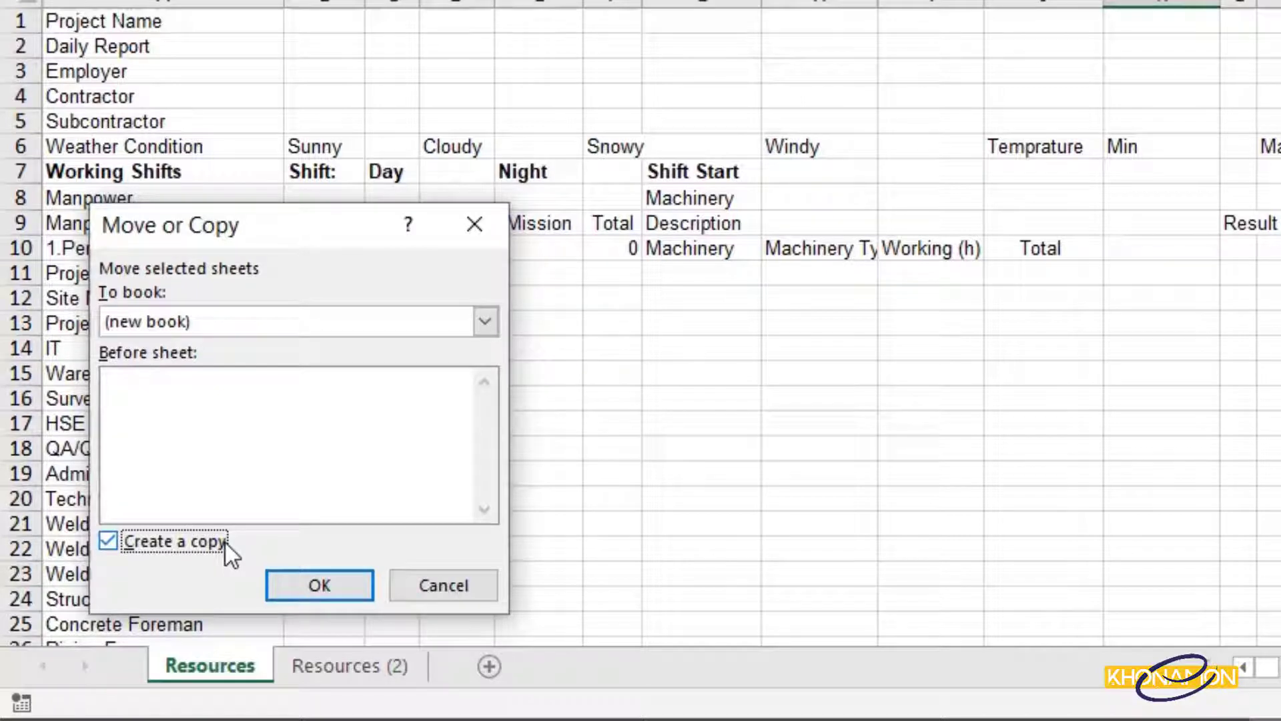
pyautogui.click(298, 579)
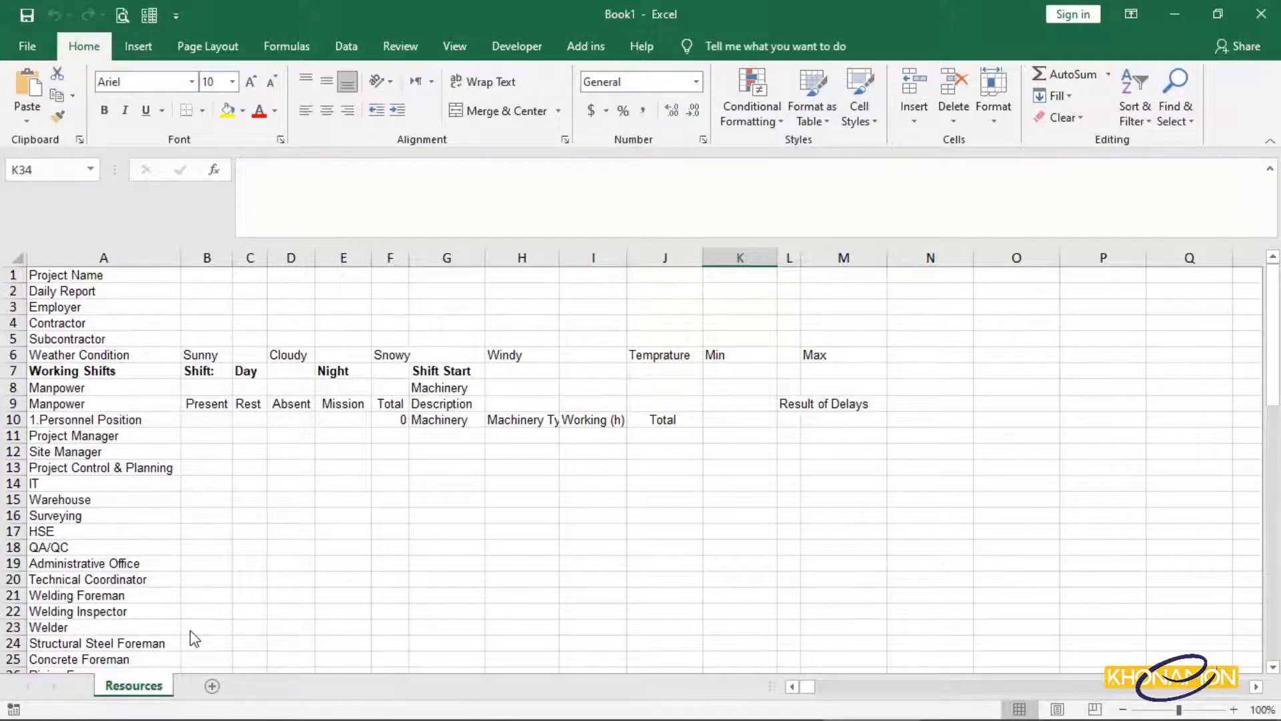
# Rename the Resources sheet in the new workbook as Form.
pyautogui.rightClick(165, 685)
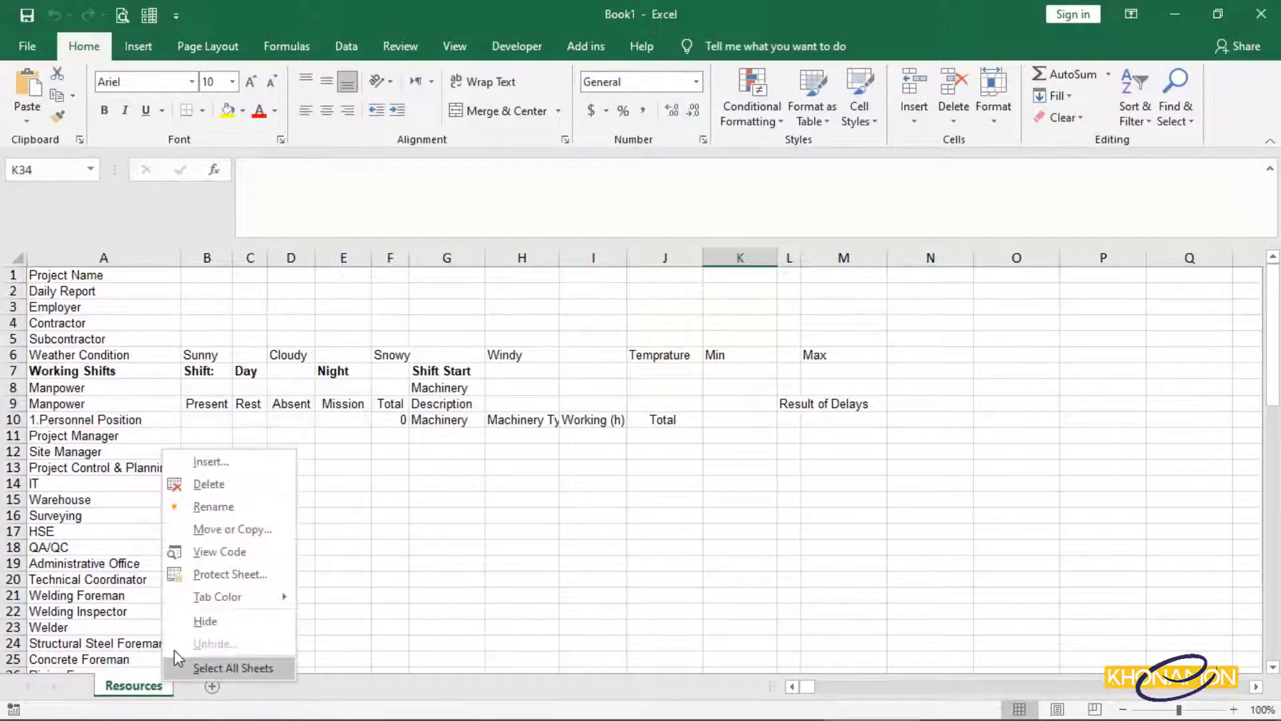
pyautogui.click(220, 506)
pyautogui.write('F')
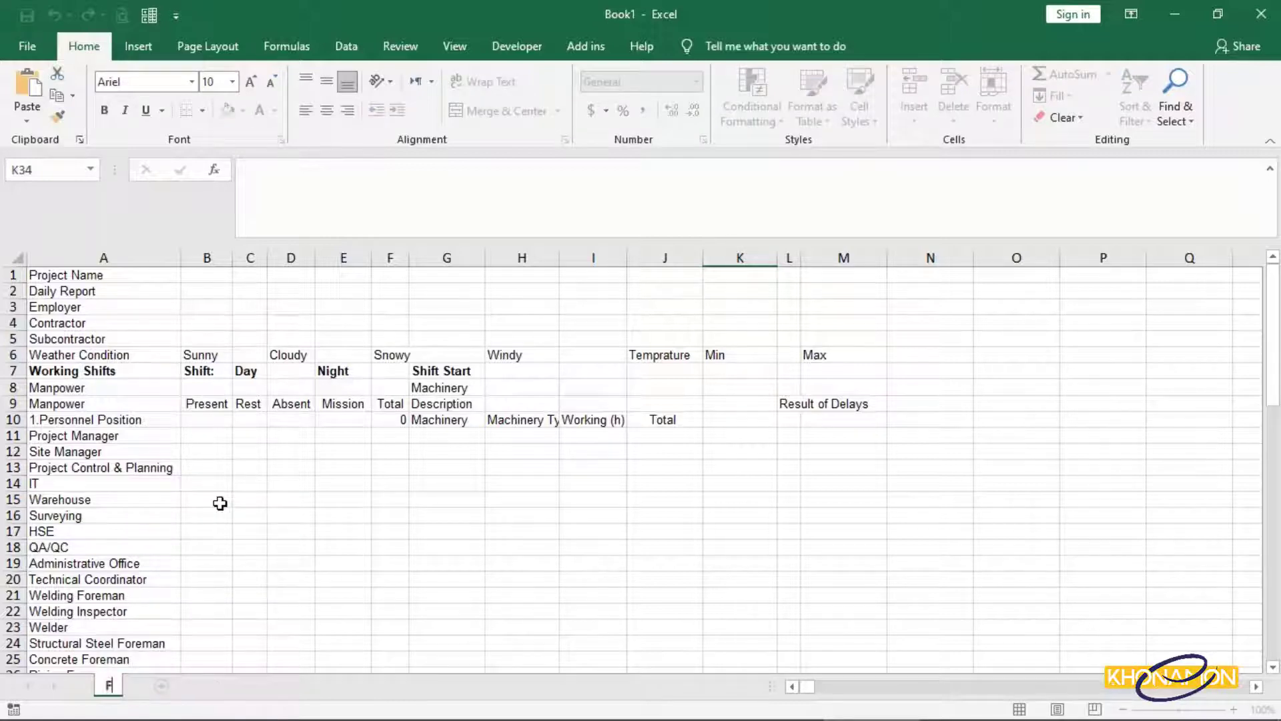
pyautogui.write('orm')
pyautogui.press('Return')
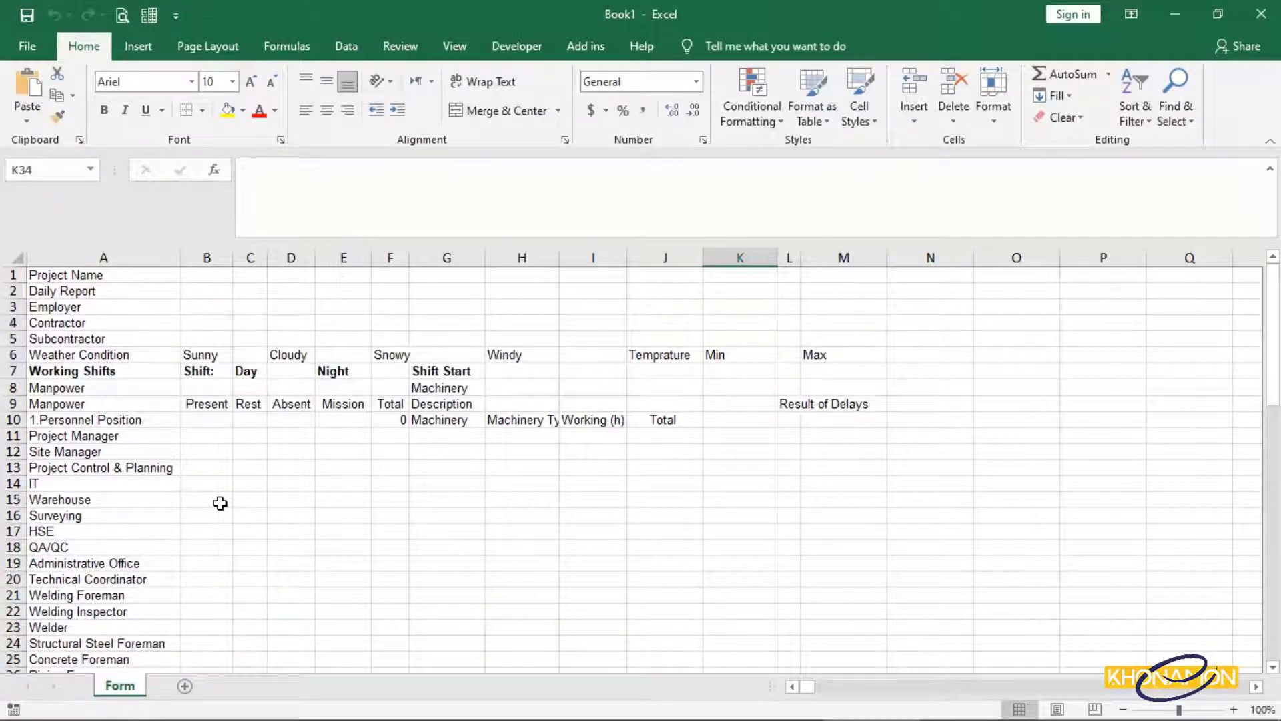
# Set the font of the entire Form sheet to Calibri and make all its text bold.
pyautogui.click(13, 254)
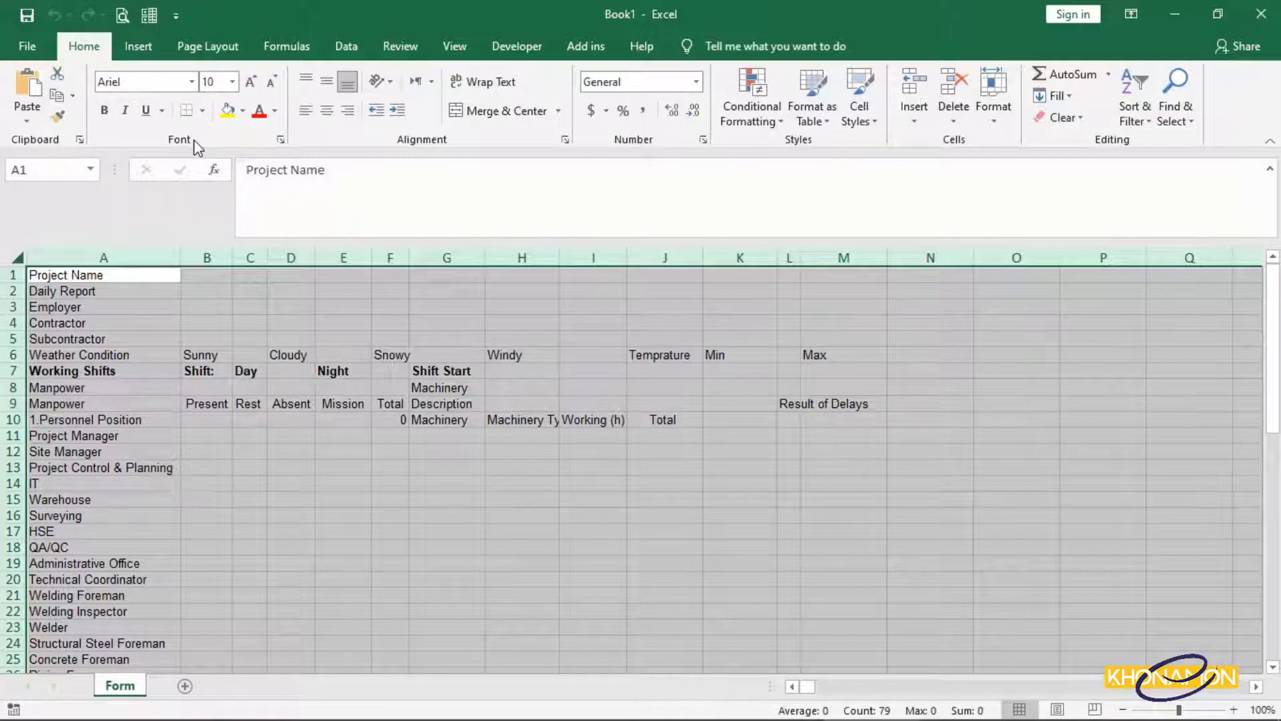
pyautogui.click(191, 82)
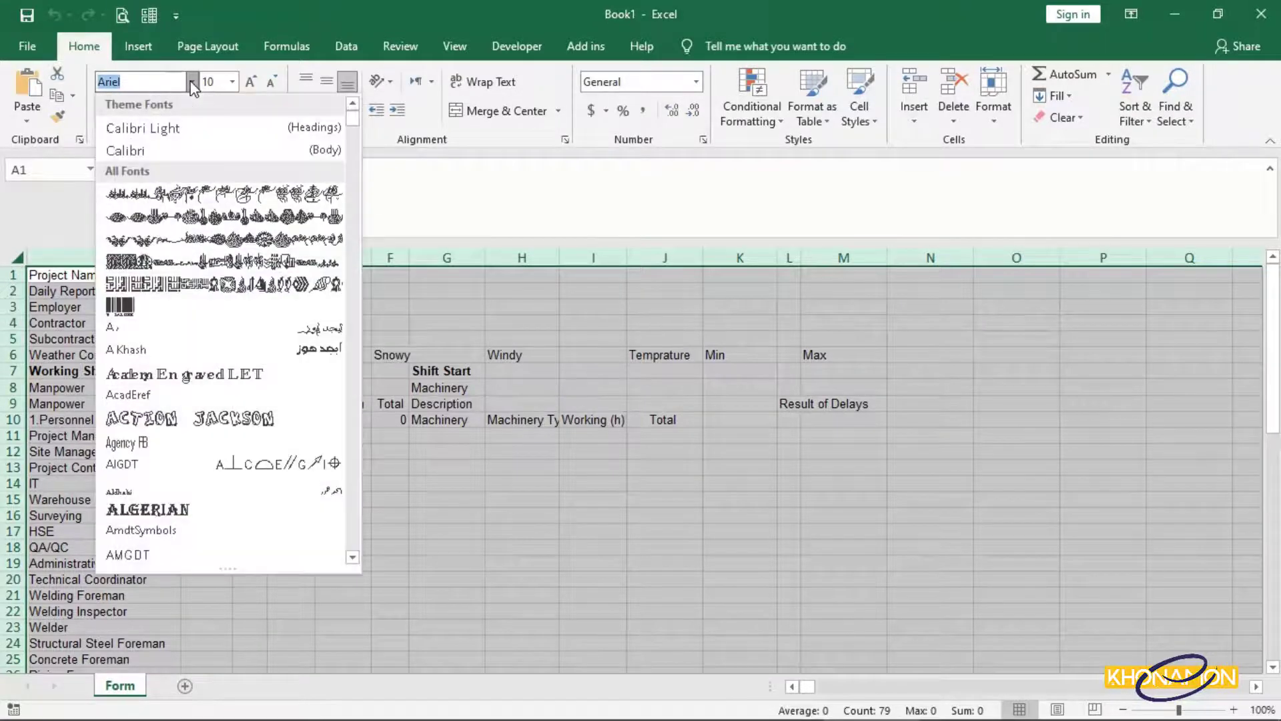
pyautogui.click(193, 150)
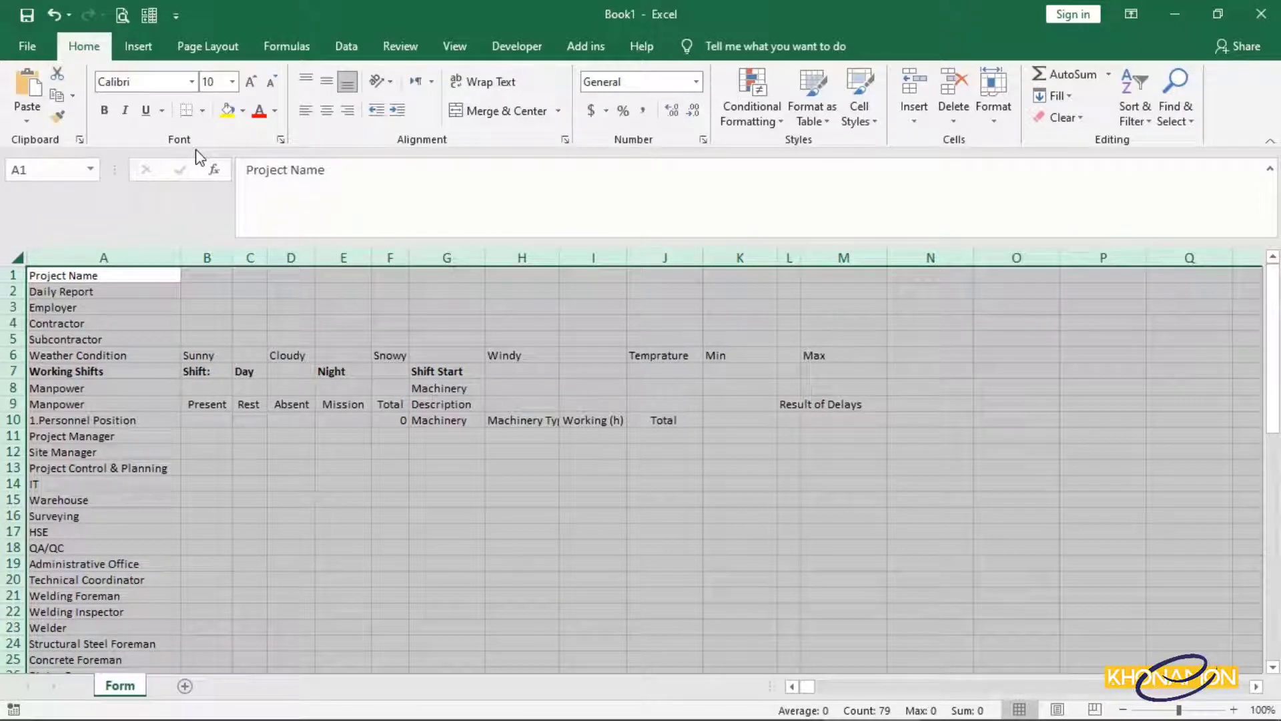
pyautogui.click(104, 111)
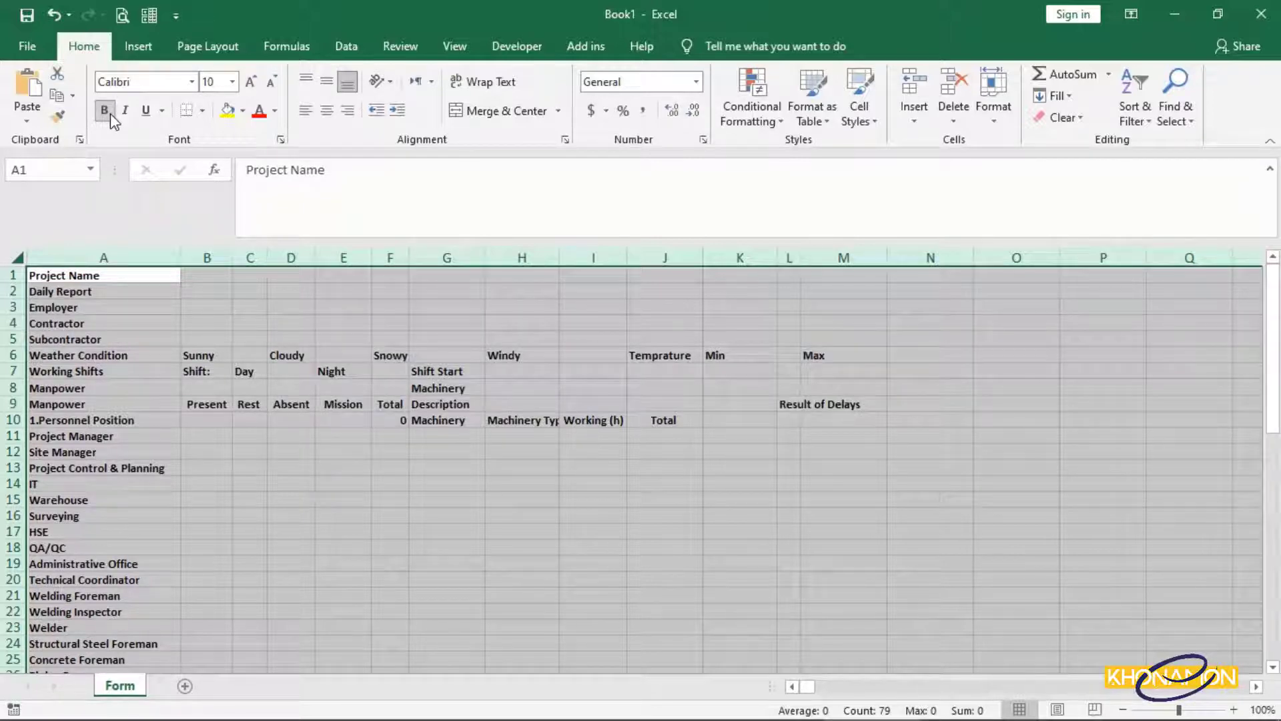
pyautogui.hotkey('ctrl', 'b')
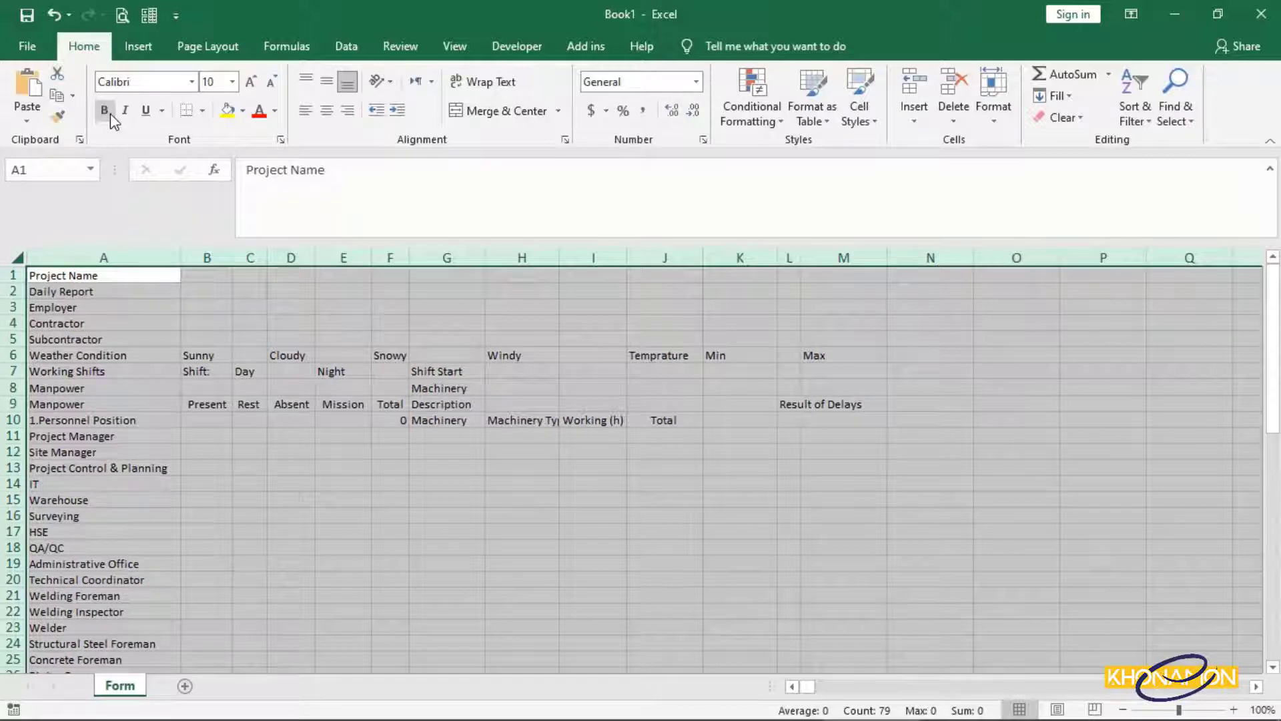
pyautogui.hotkey('ctrl', 'b')
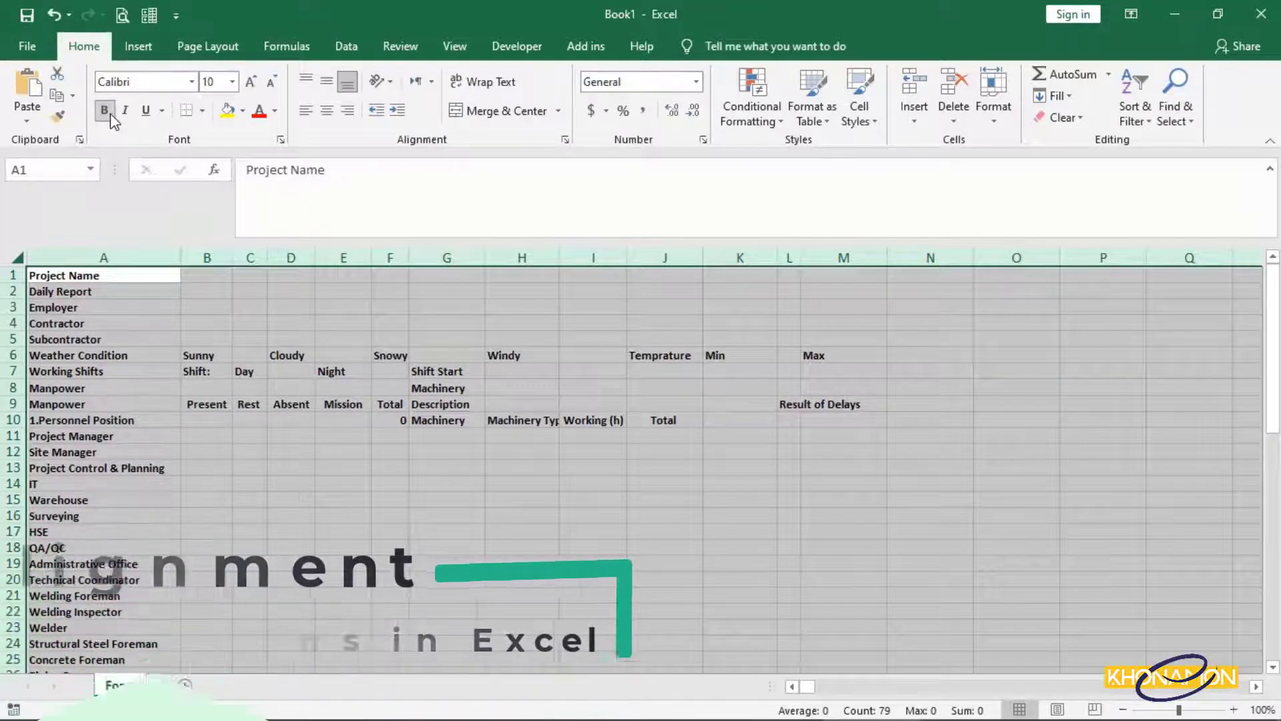
# Align the Project Name text in cell A1 to the middle vertically and the center horizontally.
pyautogui.click(118, 275)
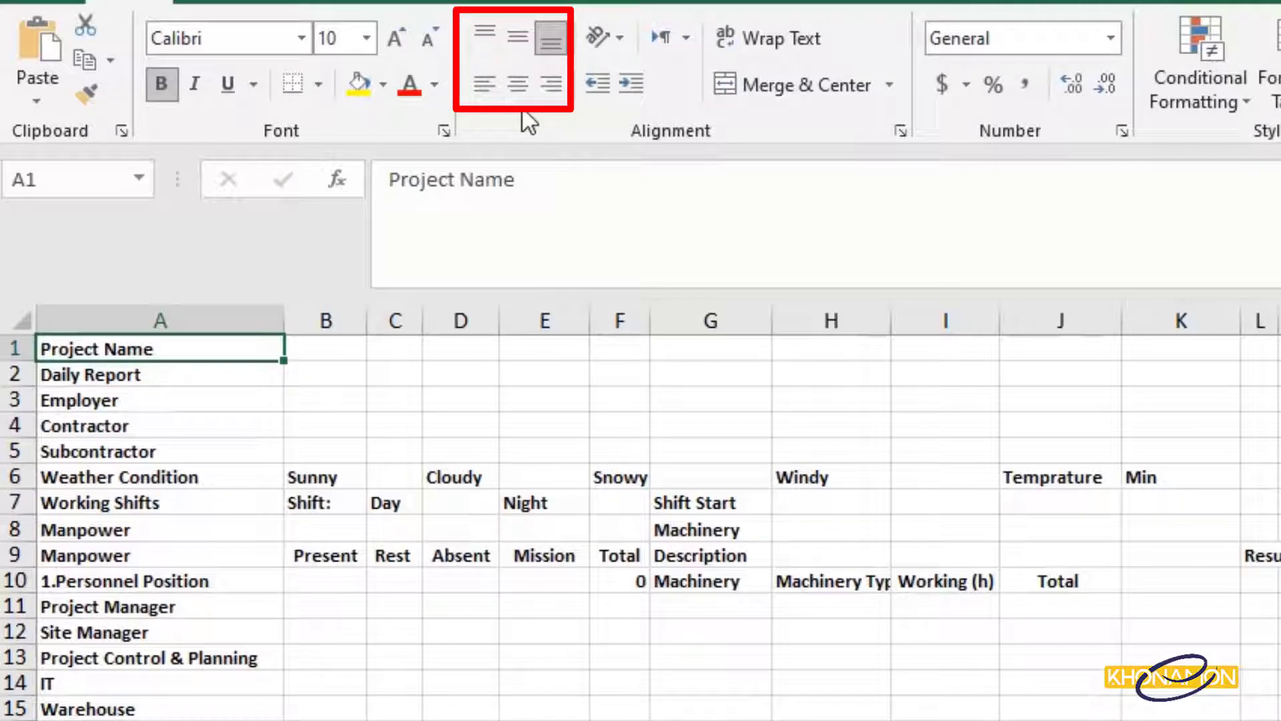
pyautogui.click(521, 39)
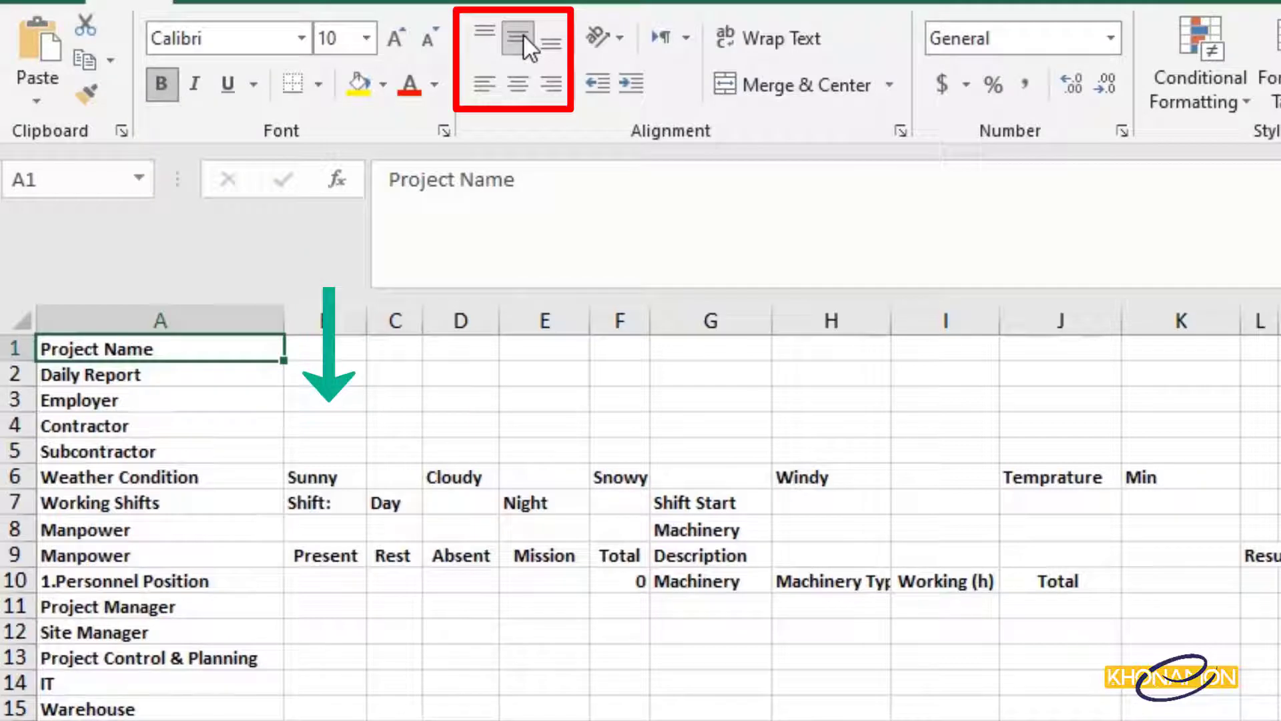
pyautogui.click(525, 82)
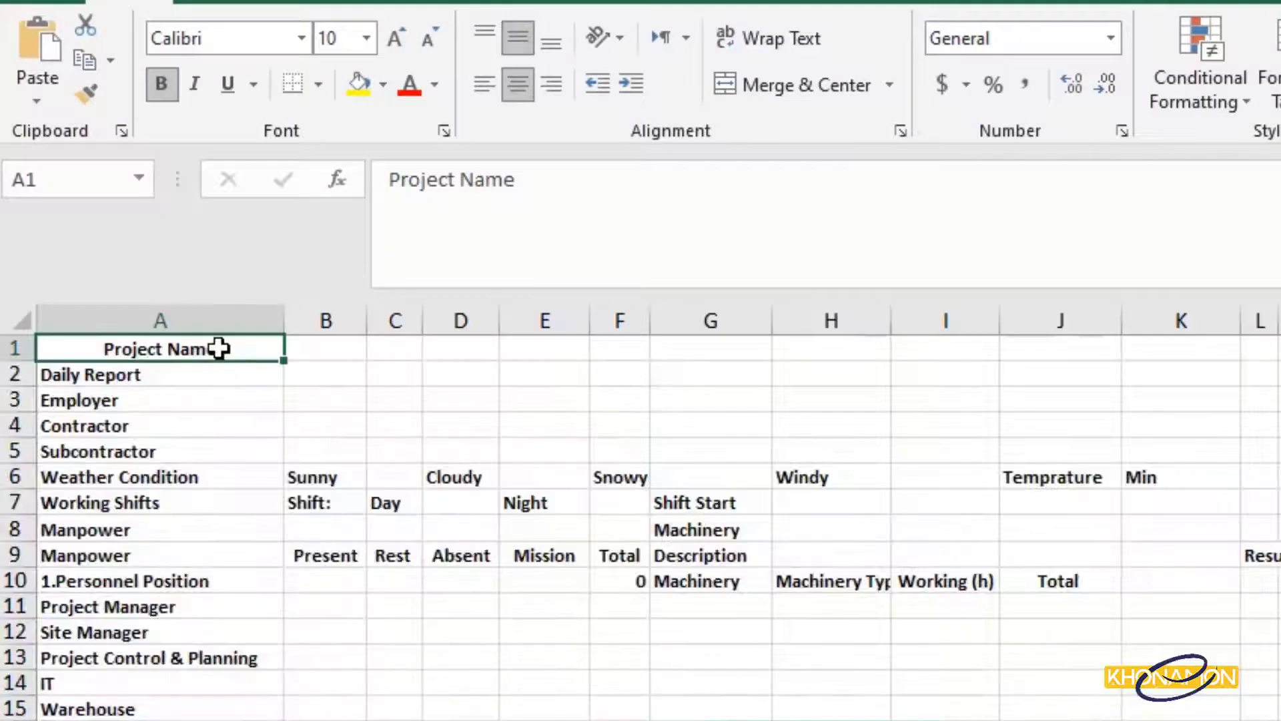
# Merge and center the Project Name row across A1:J1 and the Daily Report row across A2:J2.
pyautogui.moveTo(219, 347); pyautogui.dragTo(1051, 348)
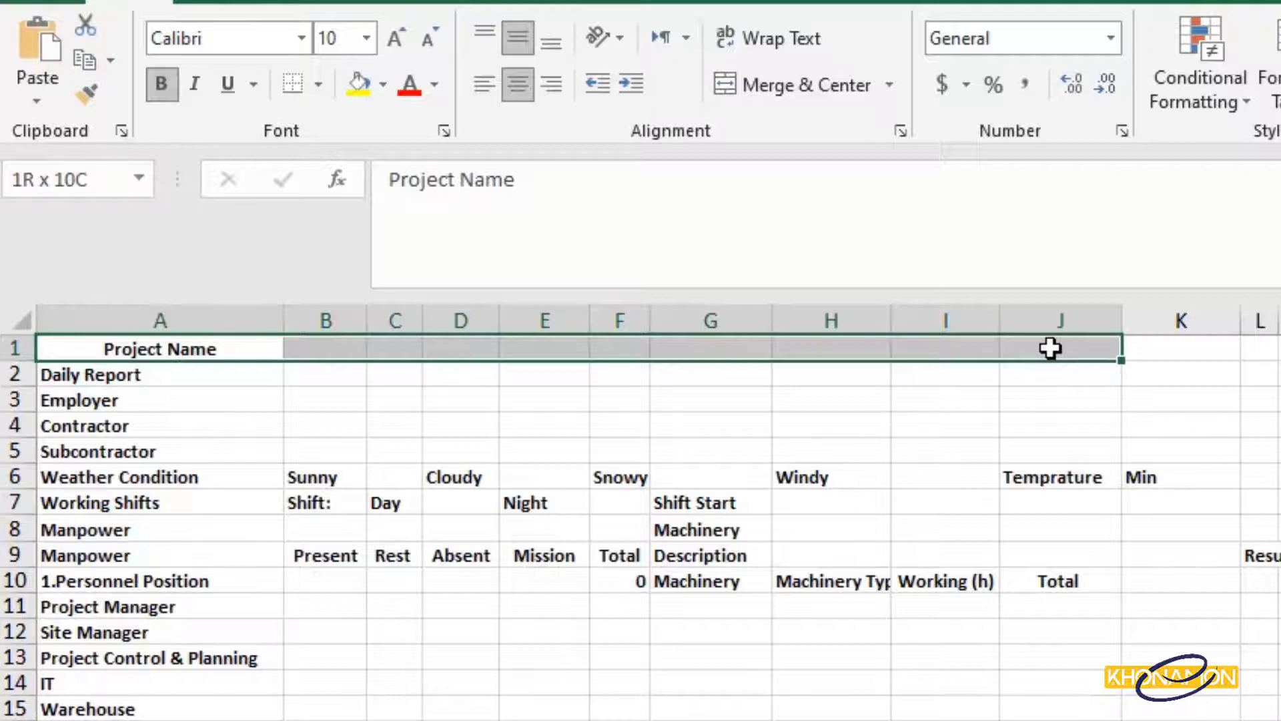
pyautogui.moveTo(1050, 348); pyautogui.dragTo(1050, 347)
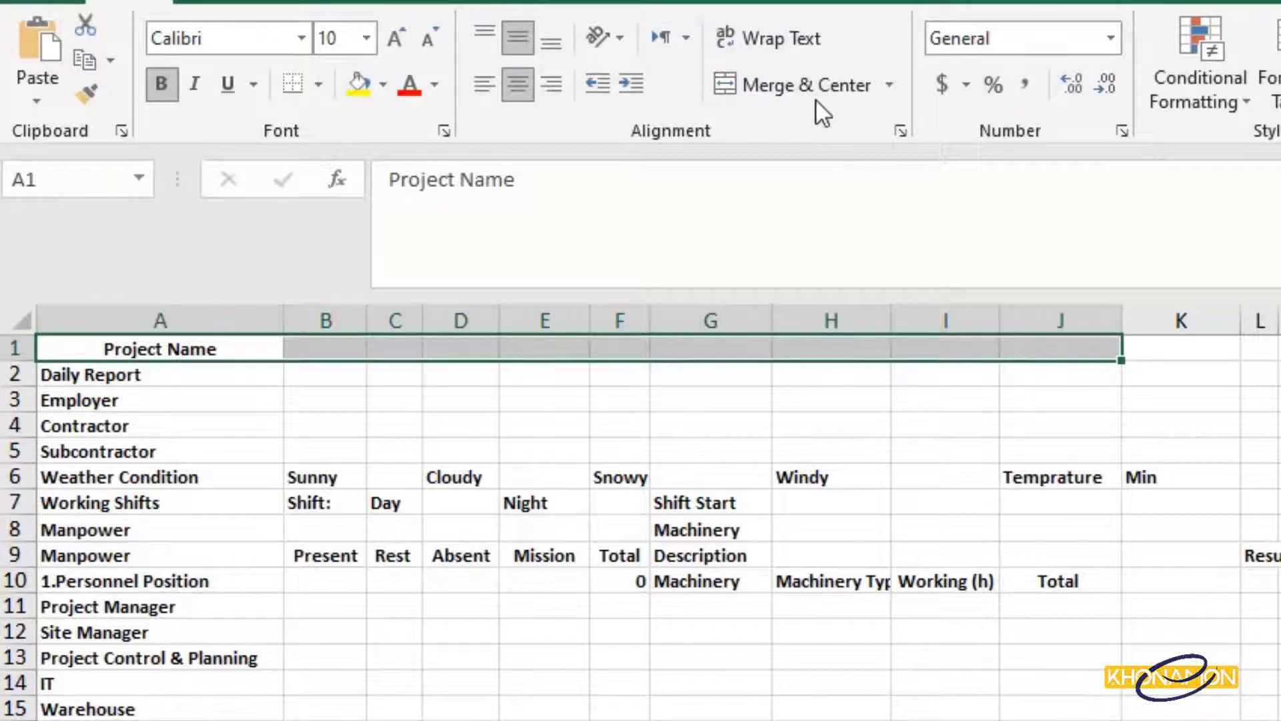
pyautogui.click(809, 84)
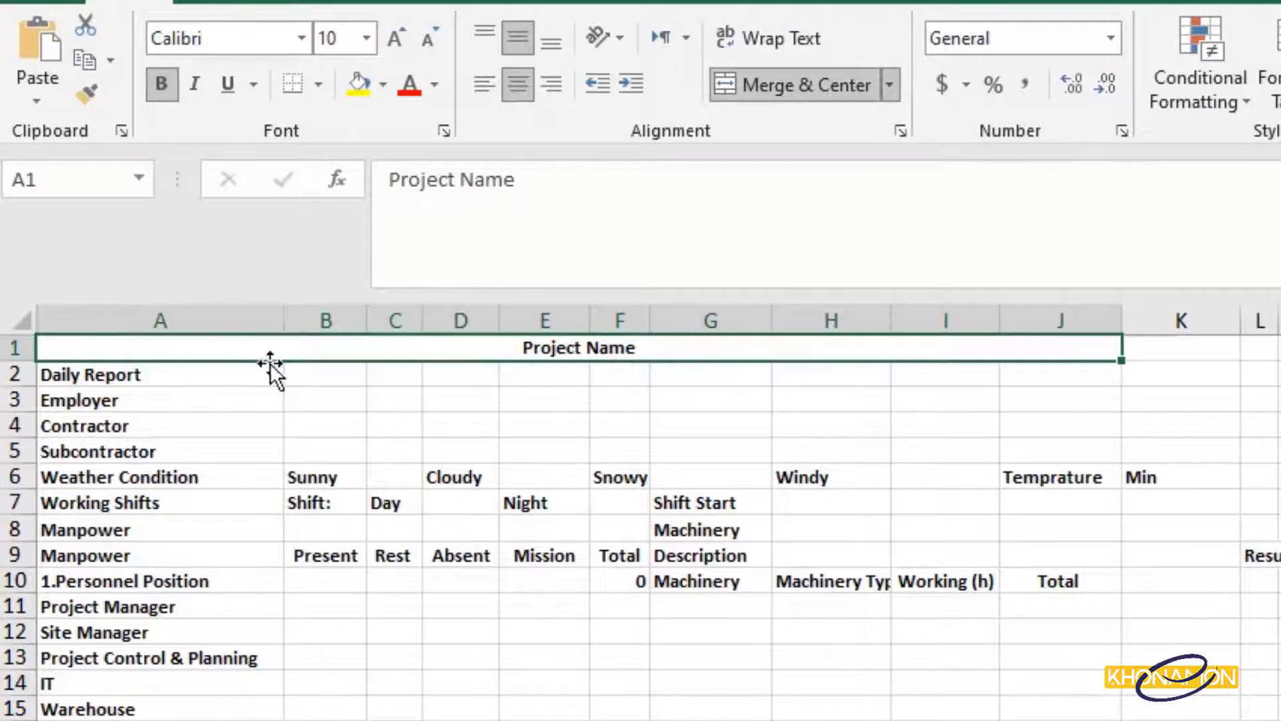
pyautogui.moveTo(249, 374); pyautogui.dragTo(1053, 378)
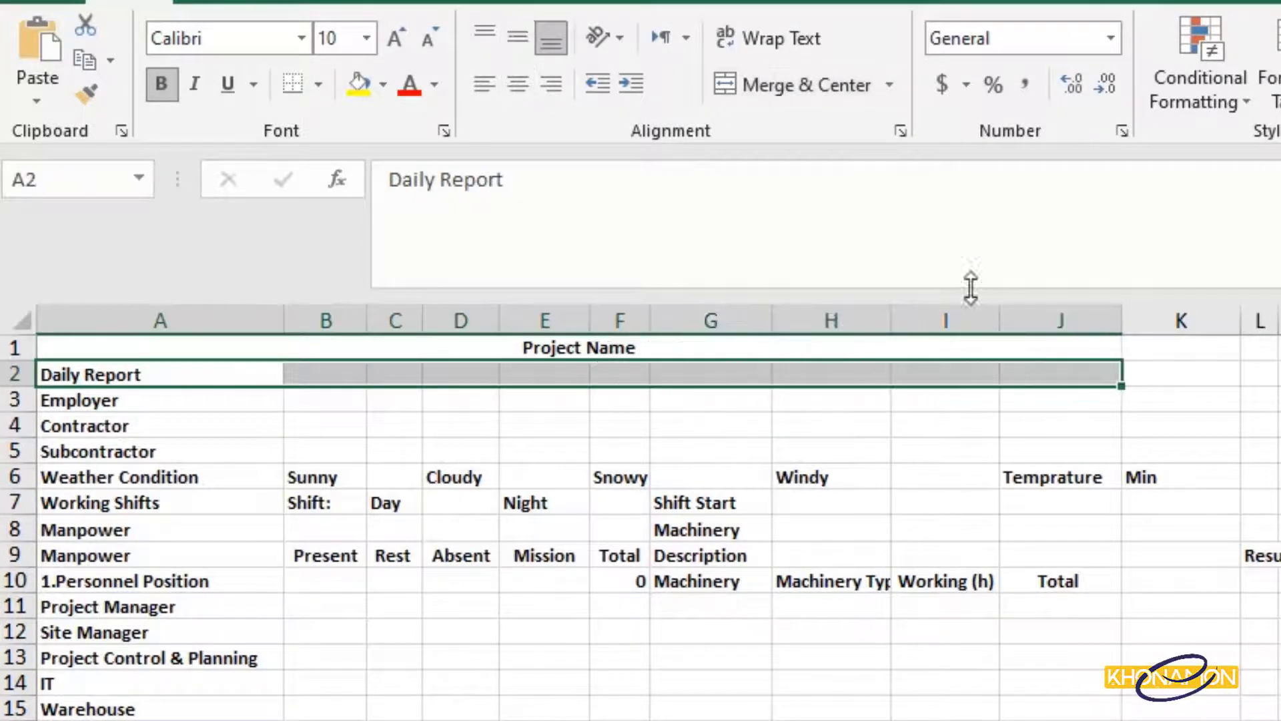
pyautogui.click(816, 82)
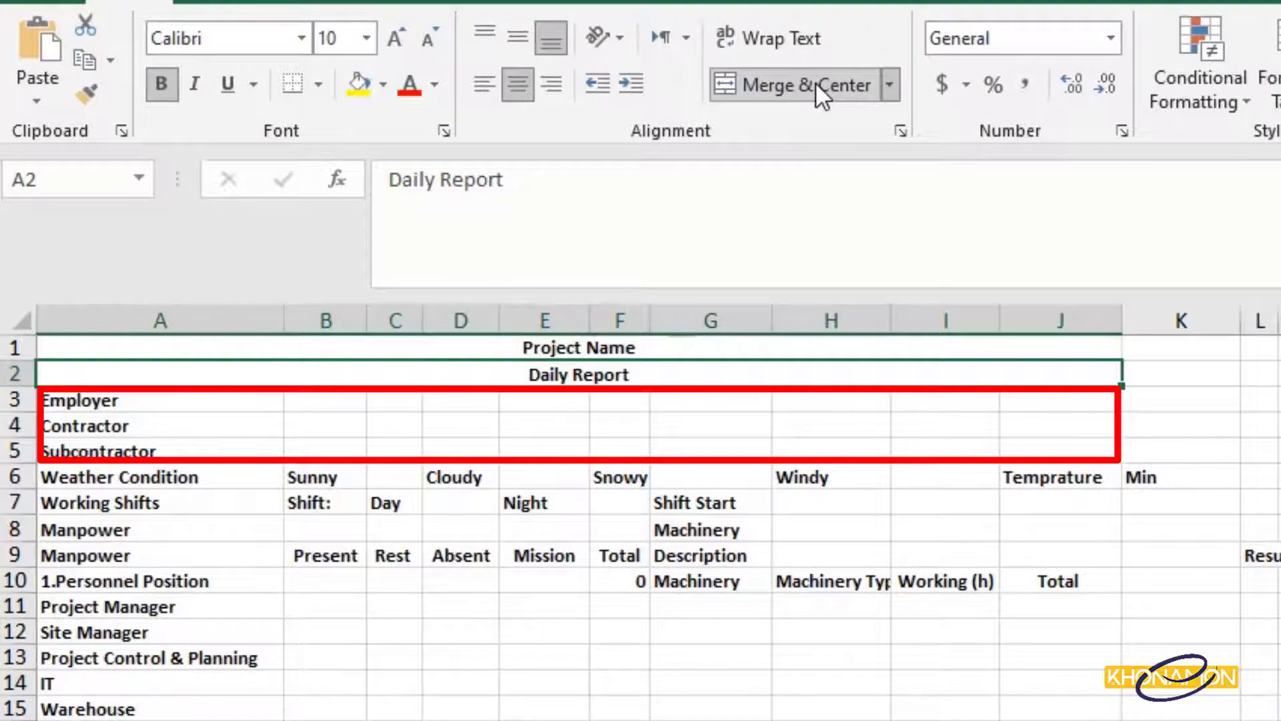
# Try to merge and center the Employer, Contractor and Subcontractor block A3:J5 as a single cell, and undo the merge.
pyautogui.moveTo(258, 403); pyautogui.dragTo(1096, 460)
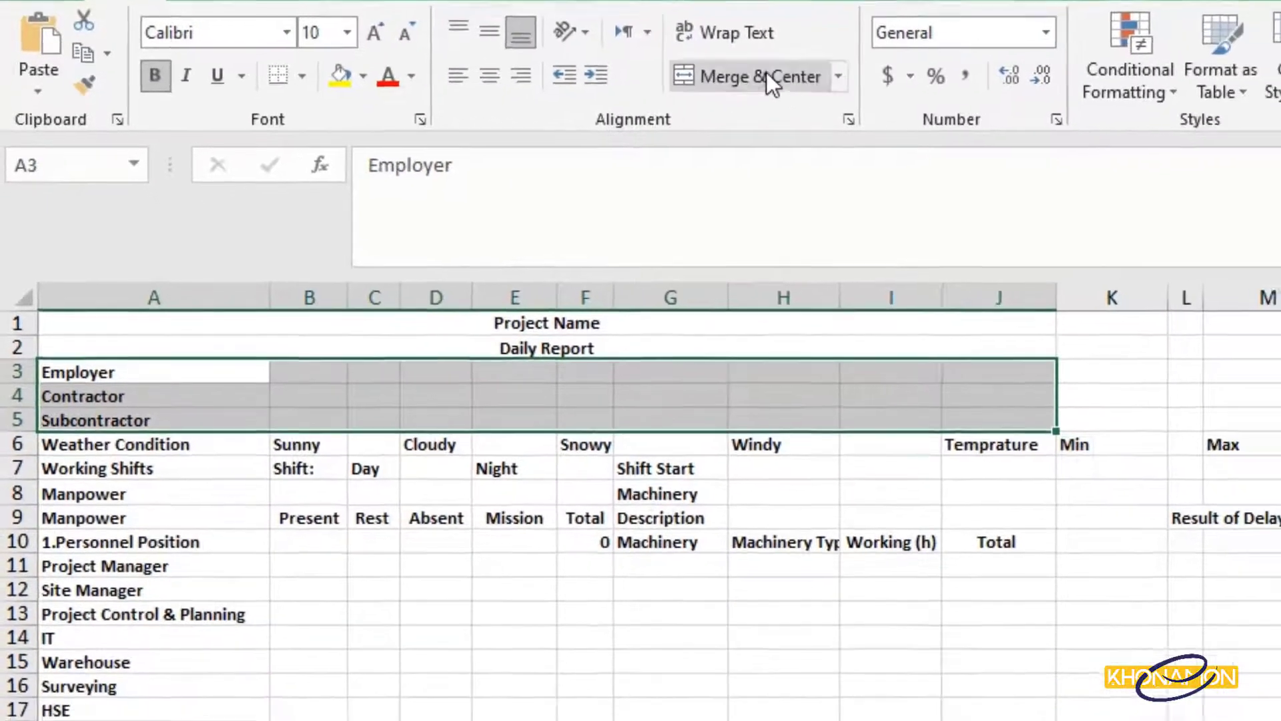
pyautogui.click(768, 76)
pyautogui.press('Return')
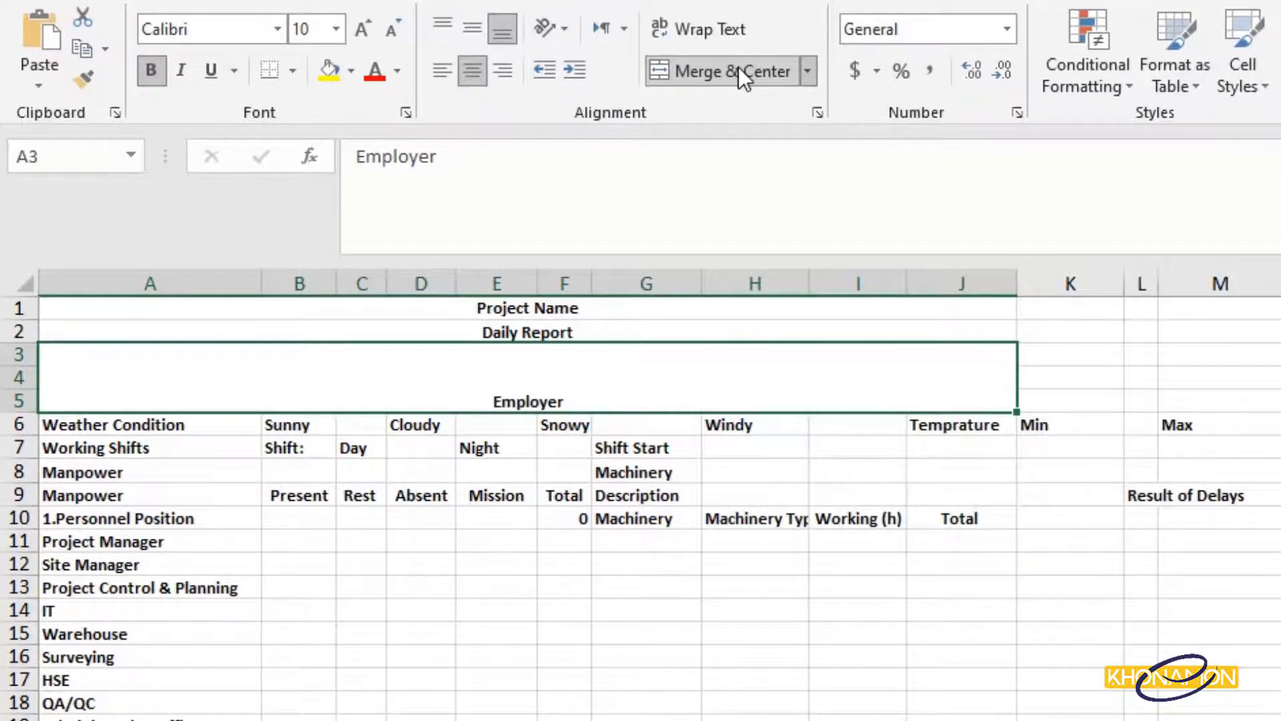
pyautogui.hotkey('ctrl', 'z')
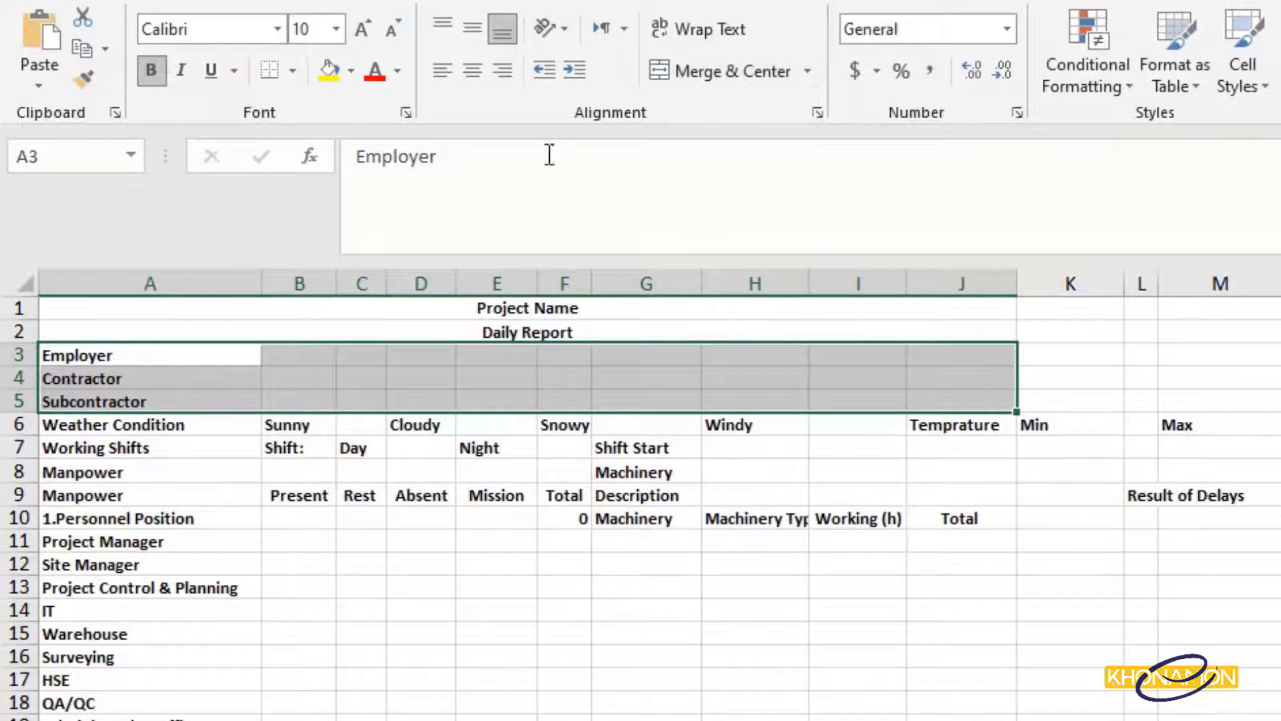
# Merge and center the Employer row's blank cells B3:J3, and merge the Contractor and Subcontractor cells B4:J5 across.
pyautogui.click(319, 355)
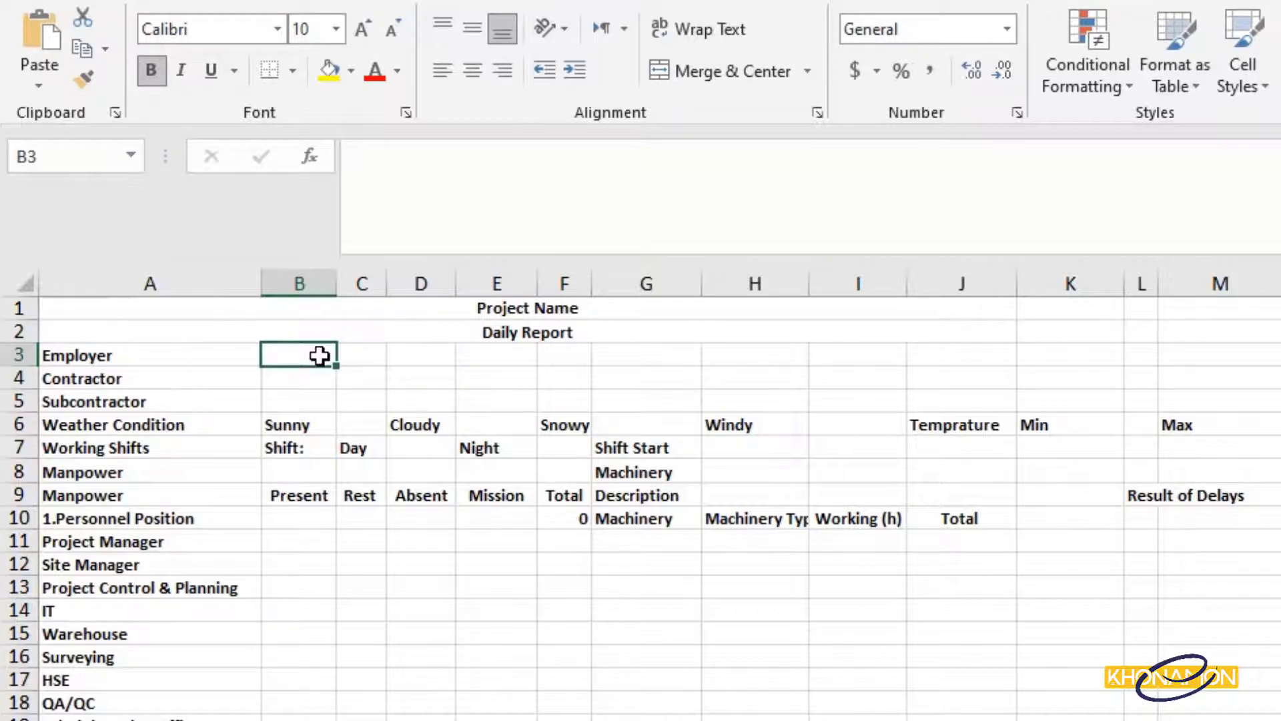
pyautogui.moveTo(319, 356); pyautogui.dragTo(972, 361)
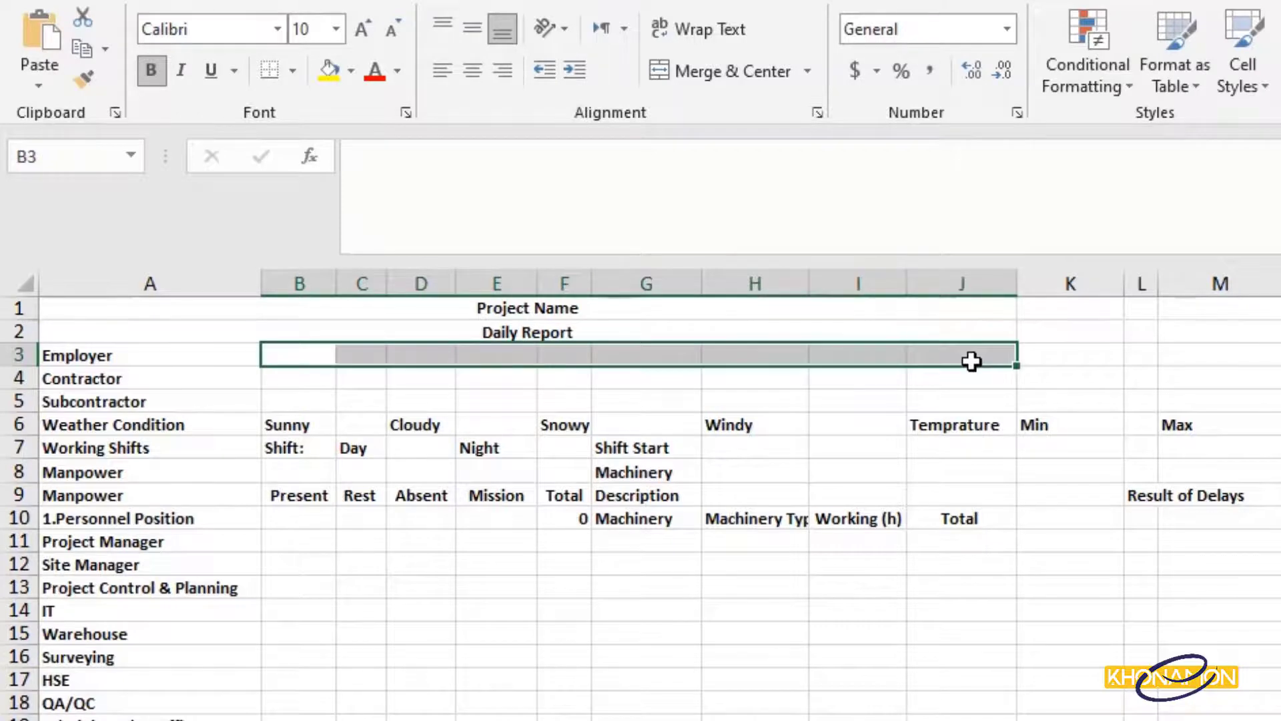
pyautogui.click(732, 80)
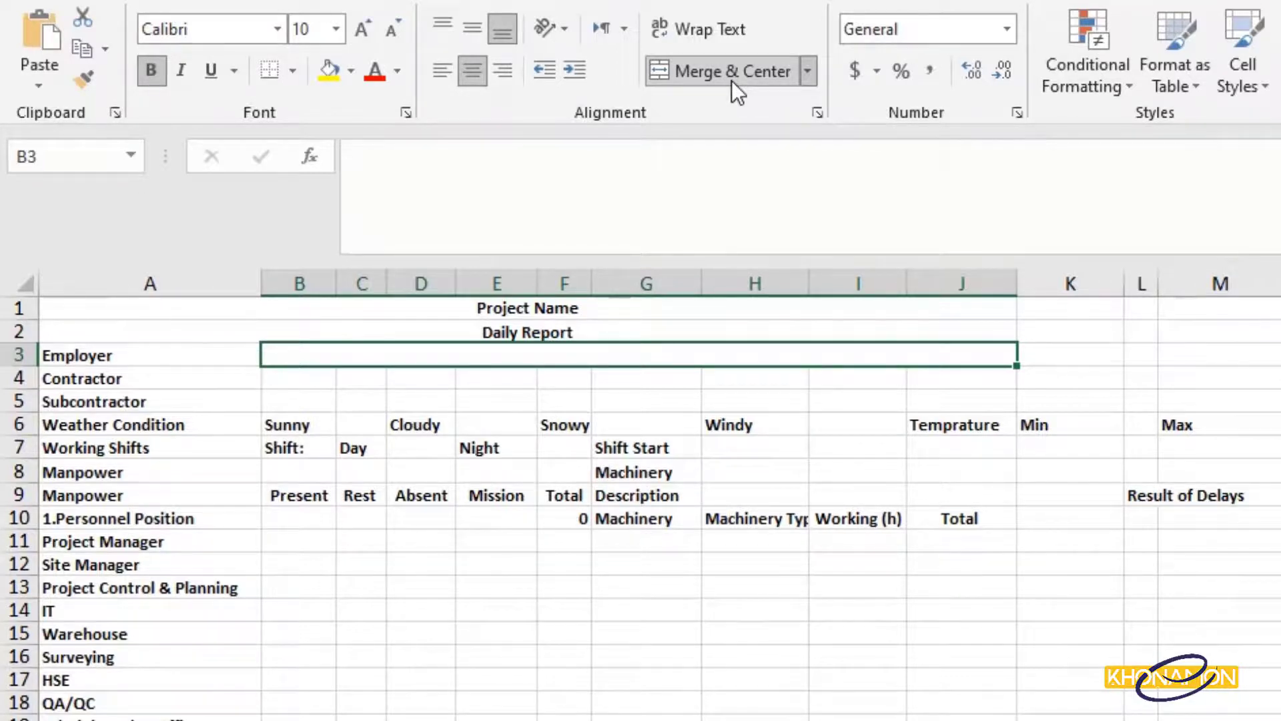
pyautogui.moveTo(307, 376); pyautogui.dragTo(949, 398)
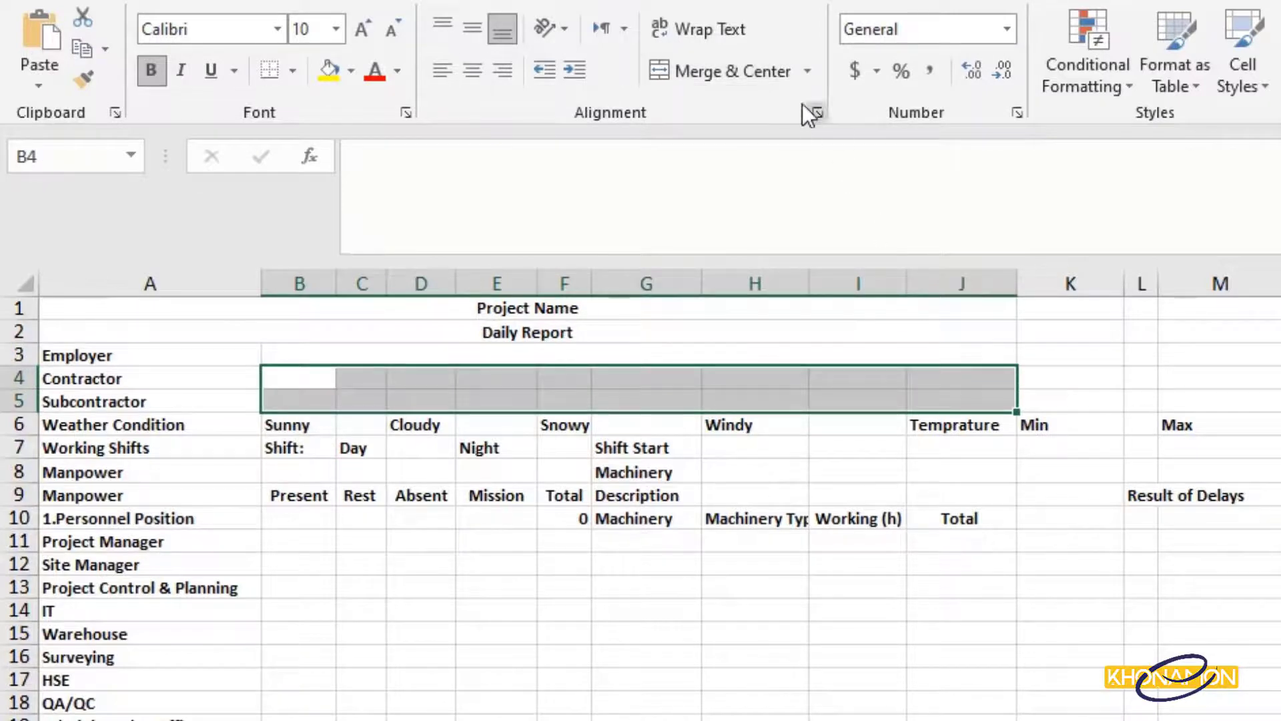
pyautogui.click(807, 71)
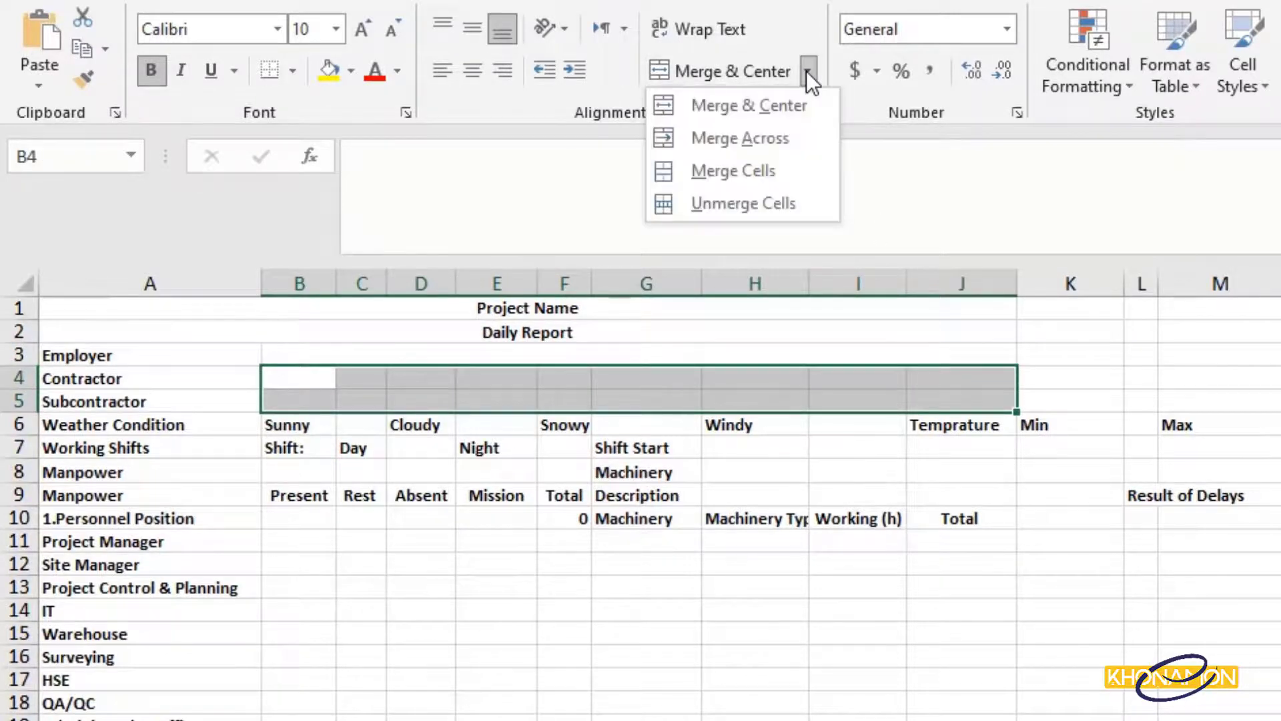
pyautogui.click(811, 140)
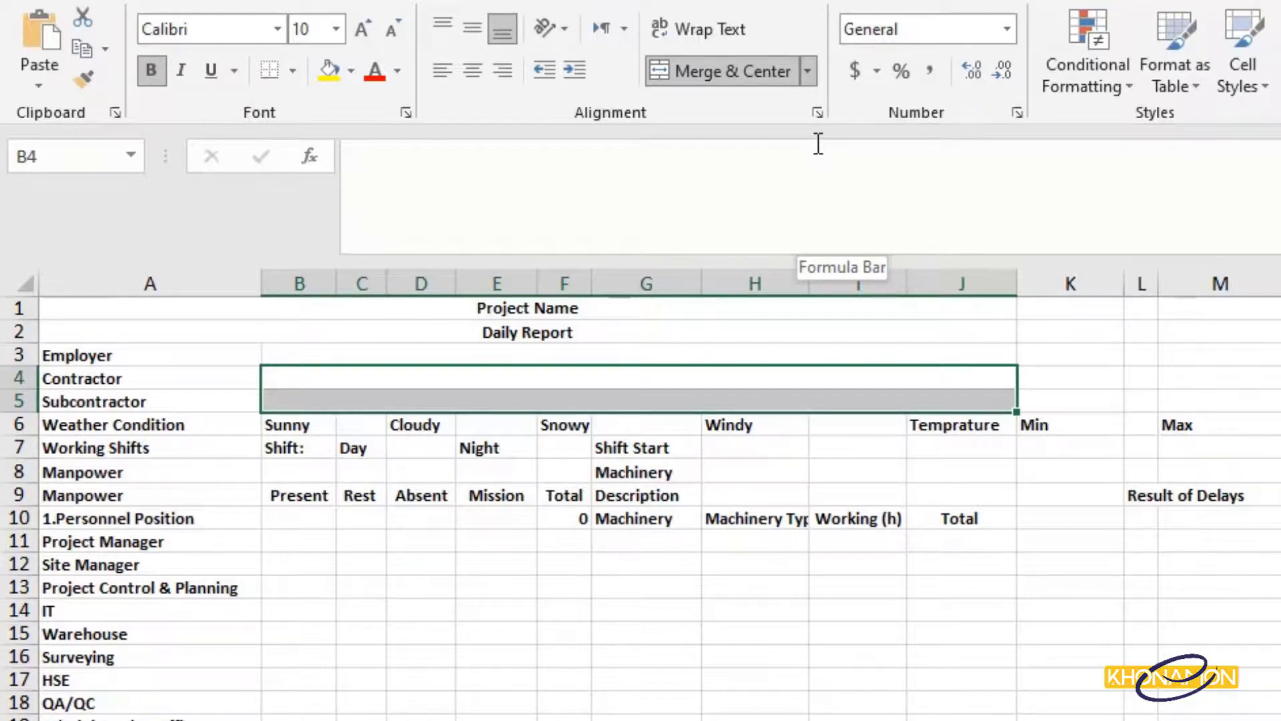
# Enter the page numbering labels Pages in cell K3 and of in cell M3.
pyautogui.click(1050, 372)
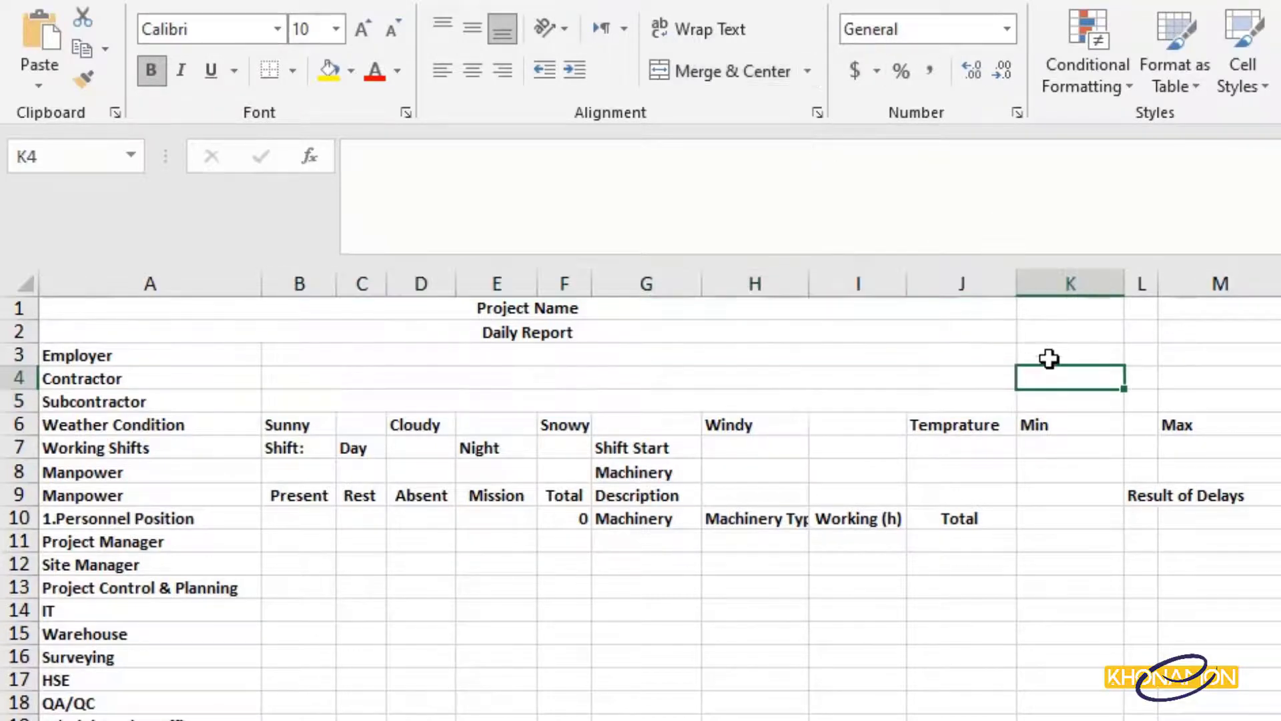
pyautogui.click(1049, 354)
pyautogui.write('Pages')
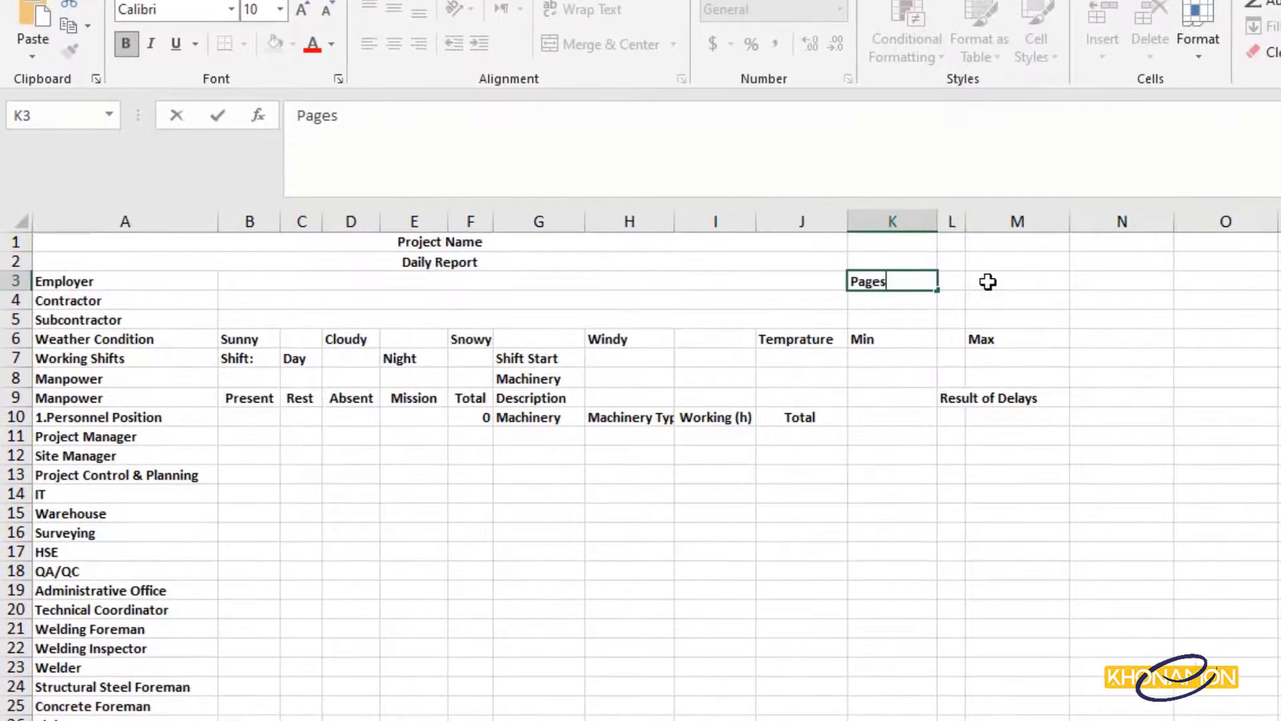
pyautogui.click(987, 282)
pyautogui.write('of')
pyautogui.press('Return')
pyautogui.press('Left')
pyautogui.press('Left')
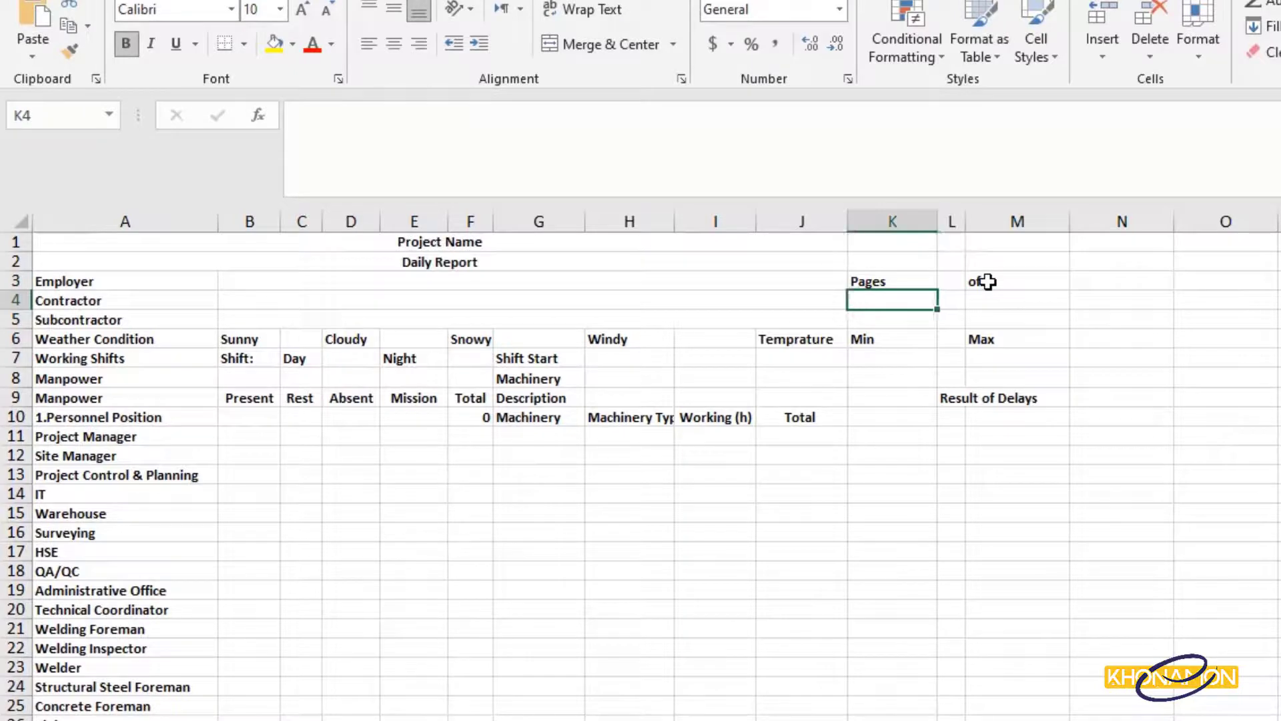
# Enter the labels Date in cell K4 and Form Code. in cell K5.
pyautogui.write('Date')
pyautogui.press('Return')
pyautogui.write('F')
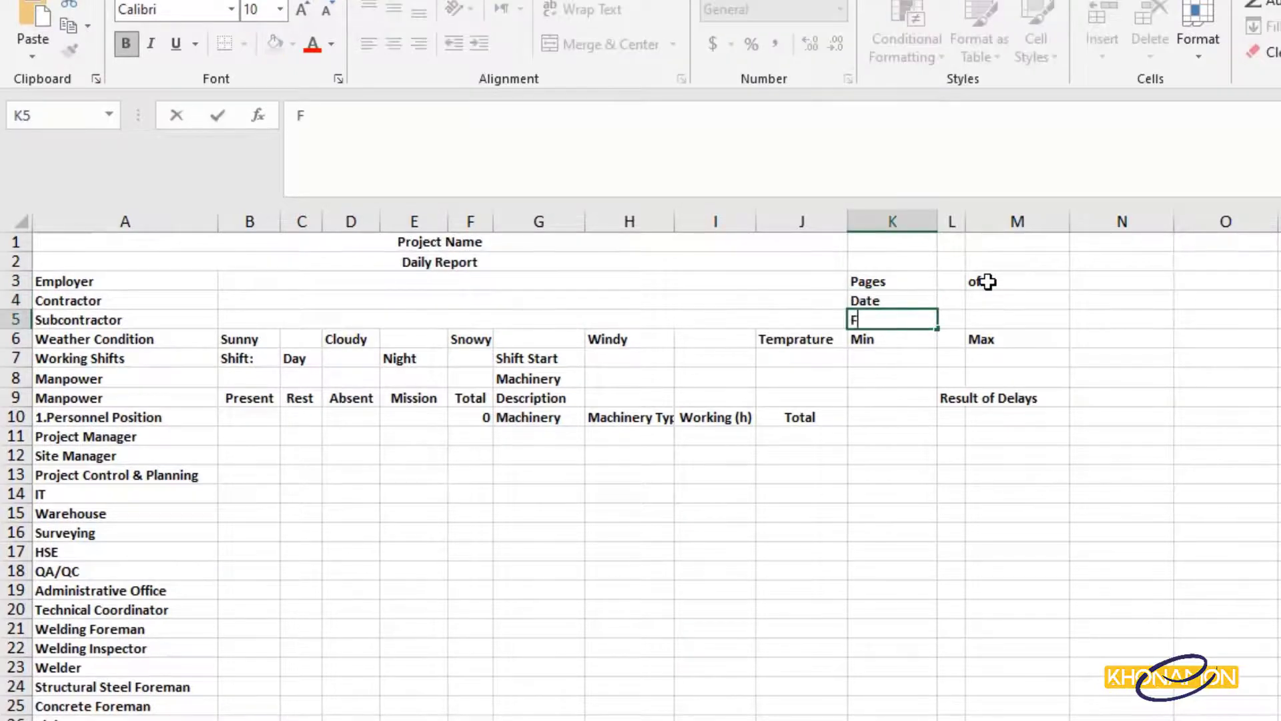
pyautogui.write('orm Code.')
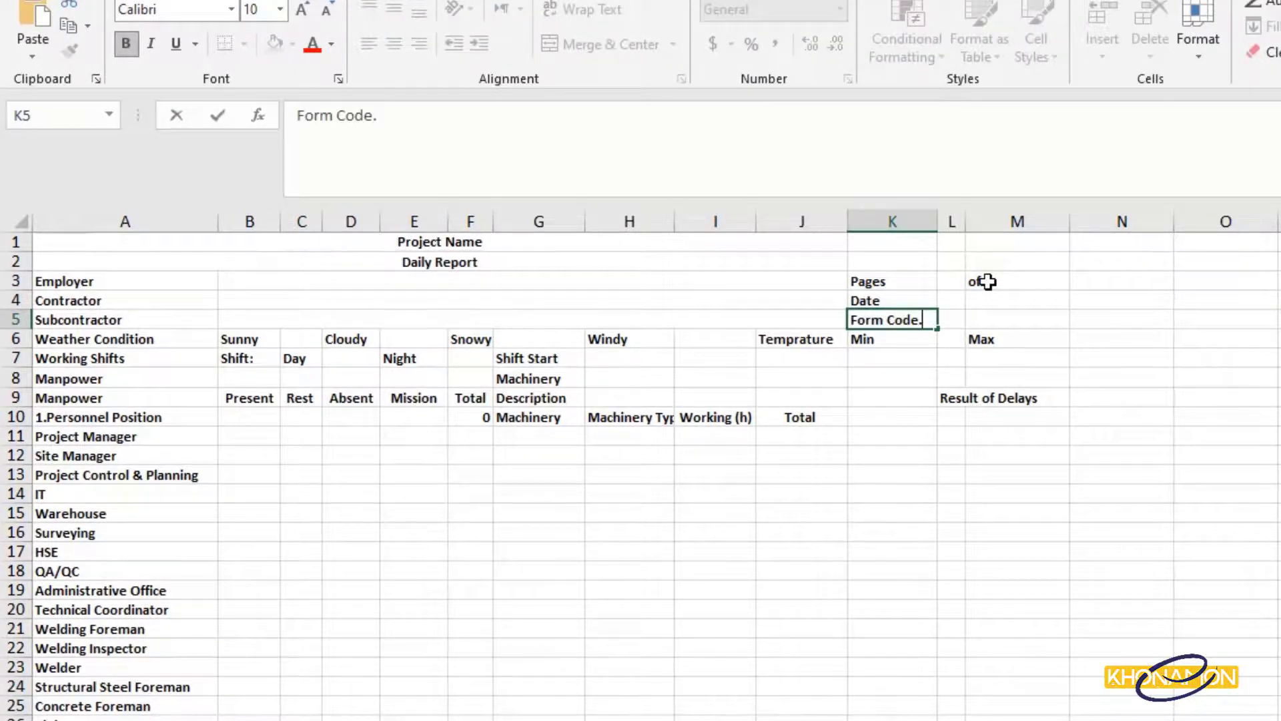
pyautogui.press('Return')
# Merge and center the blank header ranges L4:N4, L5:N5, L1:N2 and K1:K2.
pyautogui.moveTo(952, 301); pyautogui.dragTo(1121, 320)
pyautogui.click(610, 45)
pyautogui.click(610, 45)
pyautogui.moveTo(912, 241); pyautogui.dragTo(1137, 262)
pyautogui.click(610, 45)
pyautogui.click(610, 44)
# Enter Logo in the merged cell K1:K2 and align it to the middle vertically.
pyautogui.doubleClick(888, 247)
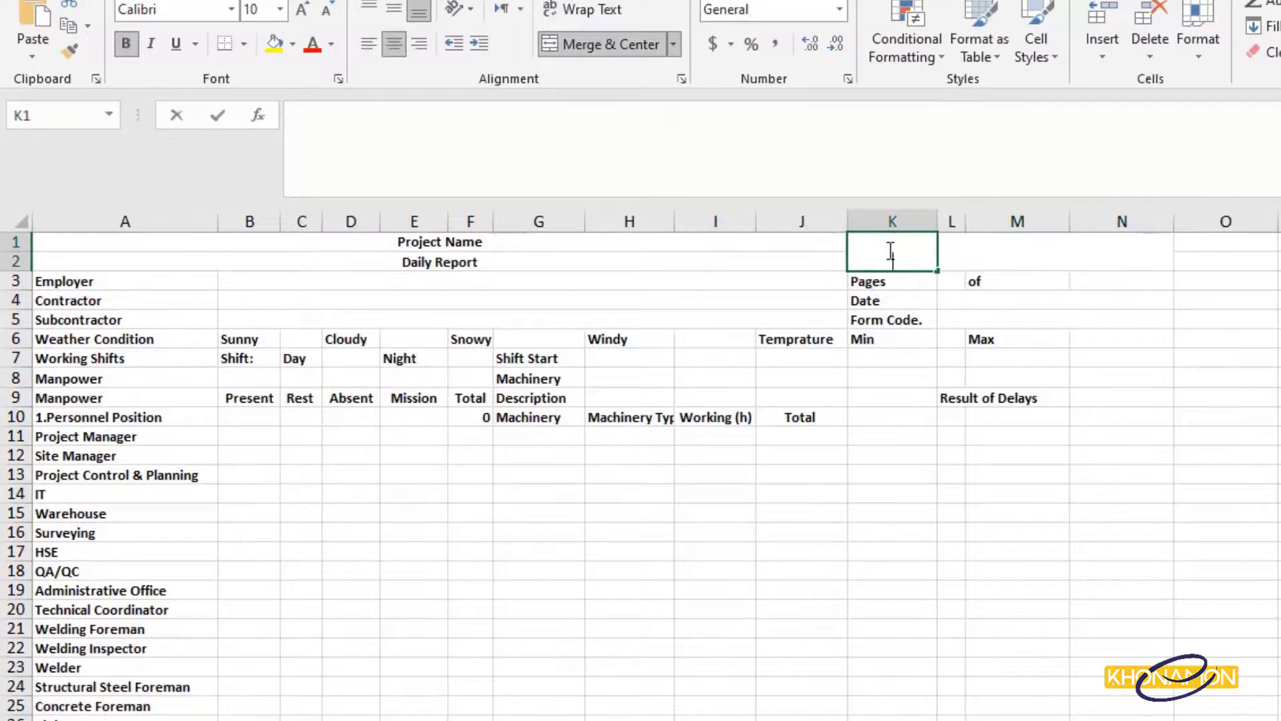
pyautogui.write('Logo')
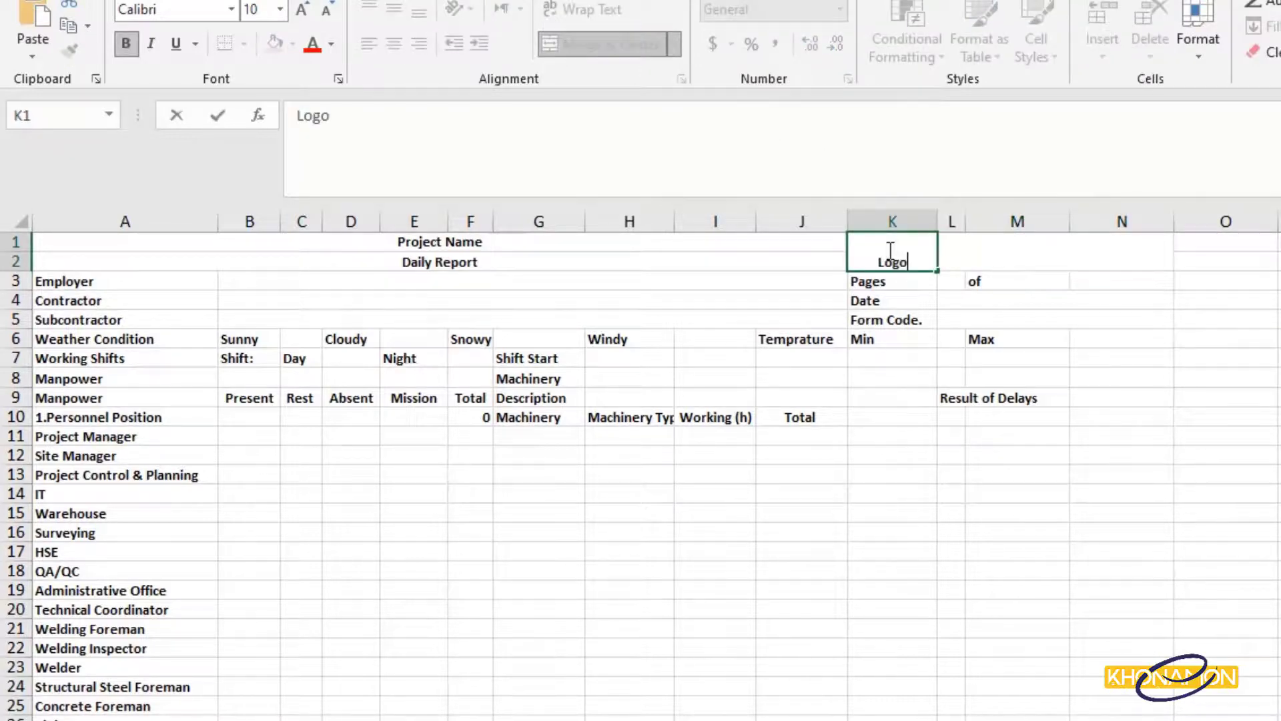
pyautogui.press('Return')
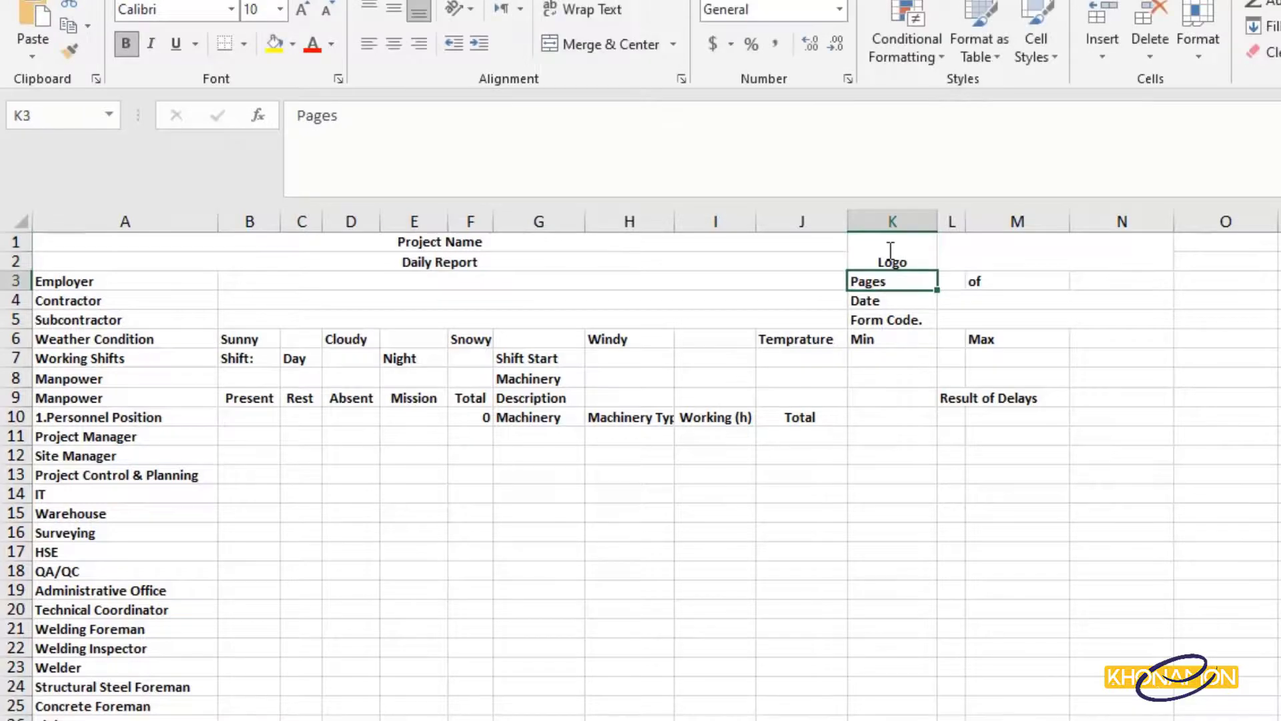
pyautogui.click(888, 250)
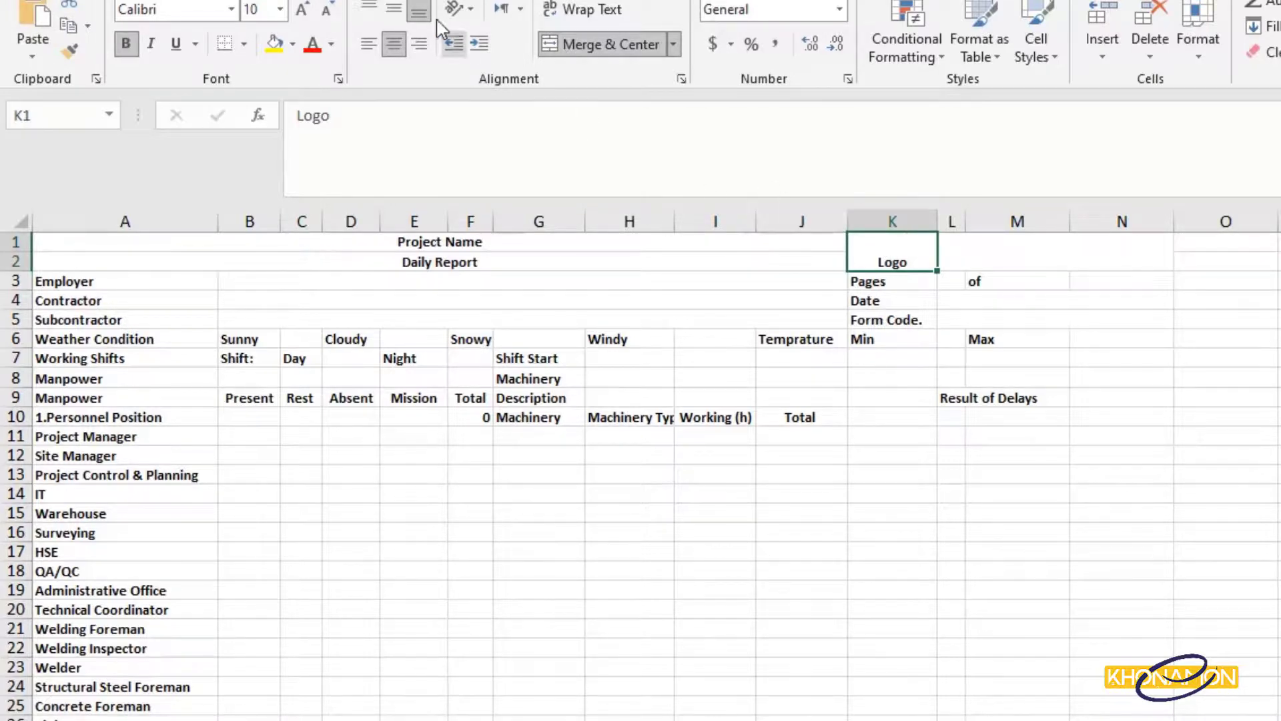
pyautogui.click(395, 12)
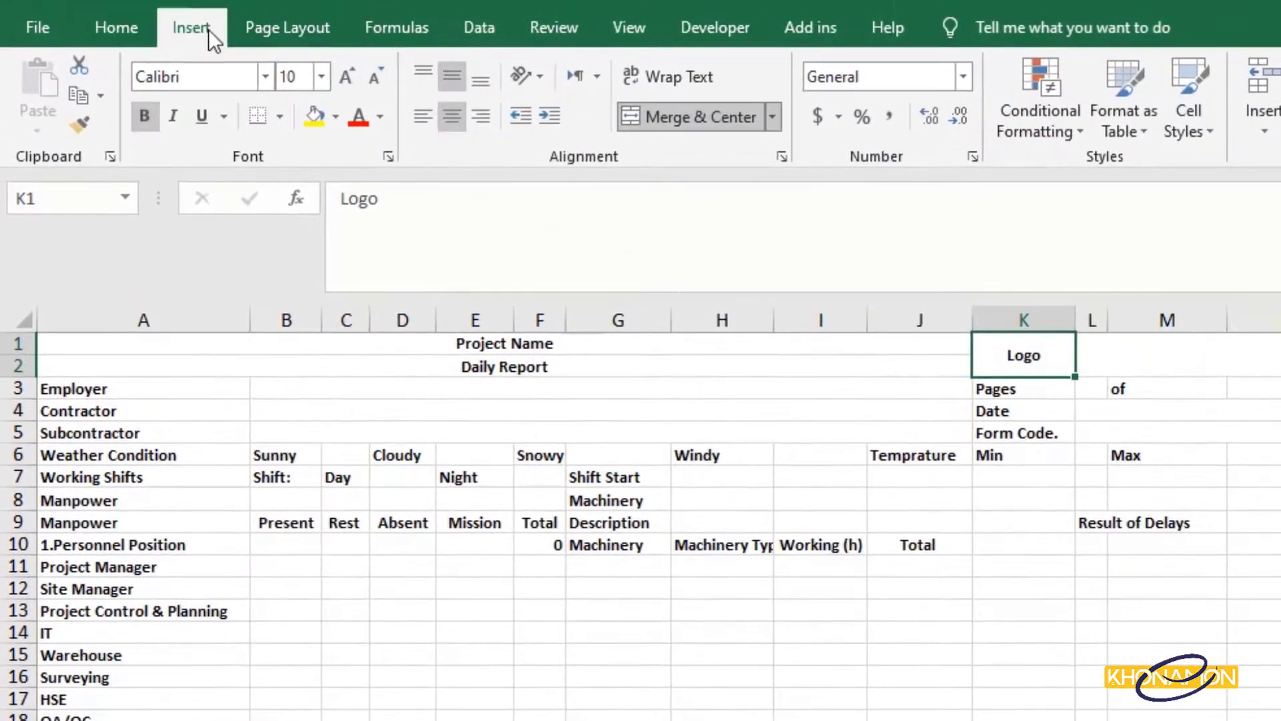
# Insert the Khonamon PNG picture from the Logo folder on this device into the sheet.
pyautogui.click(193, 27)
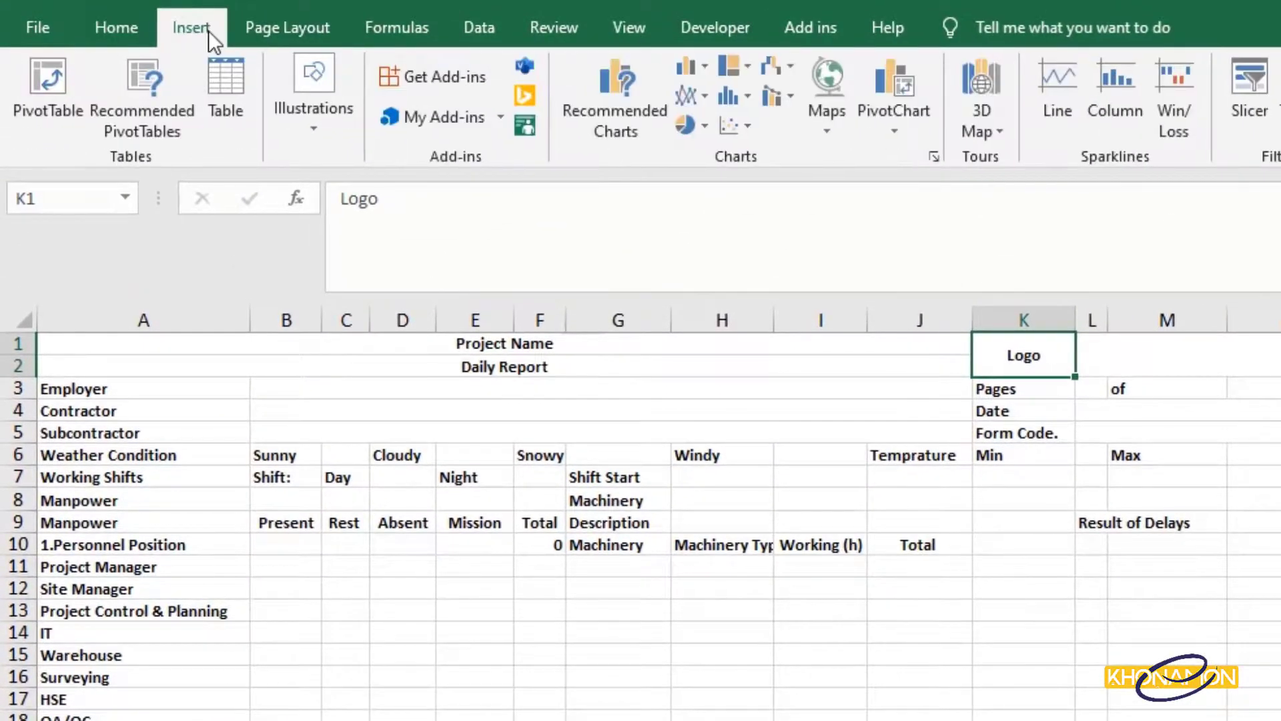
pyautogui.click(303, 137)
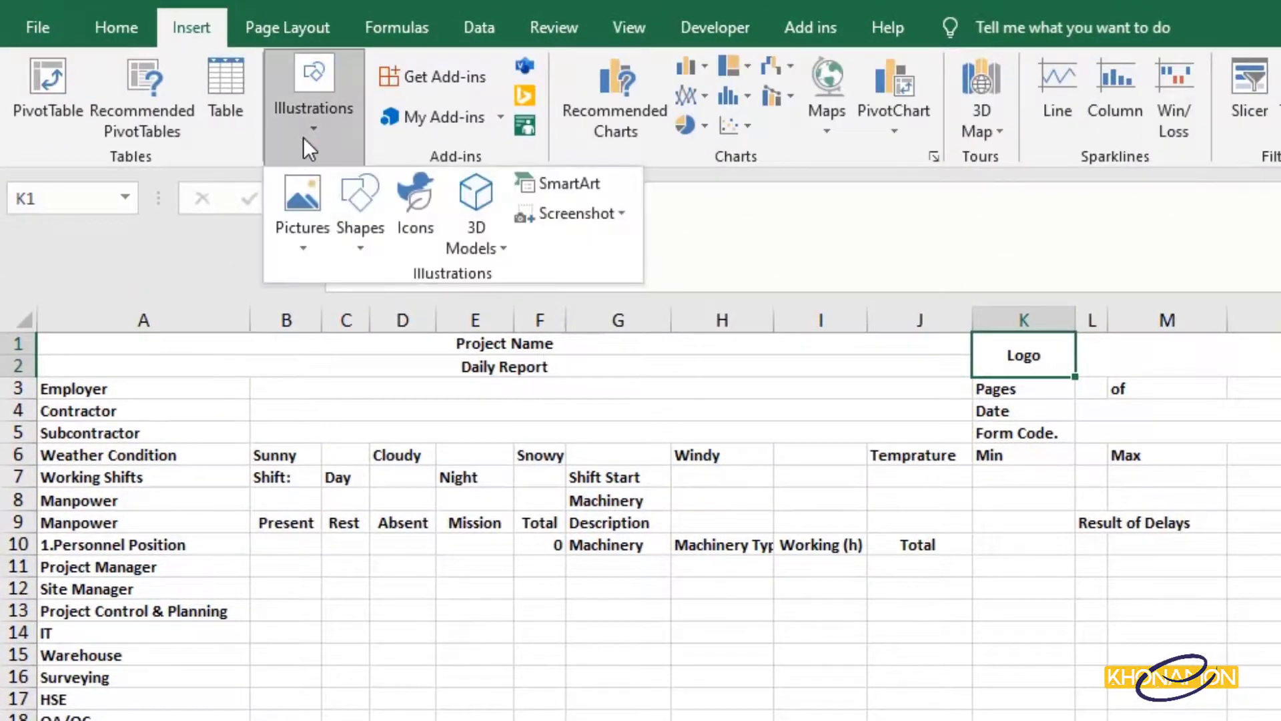
pyautogui.click(303, 225)
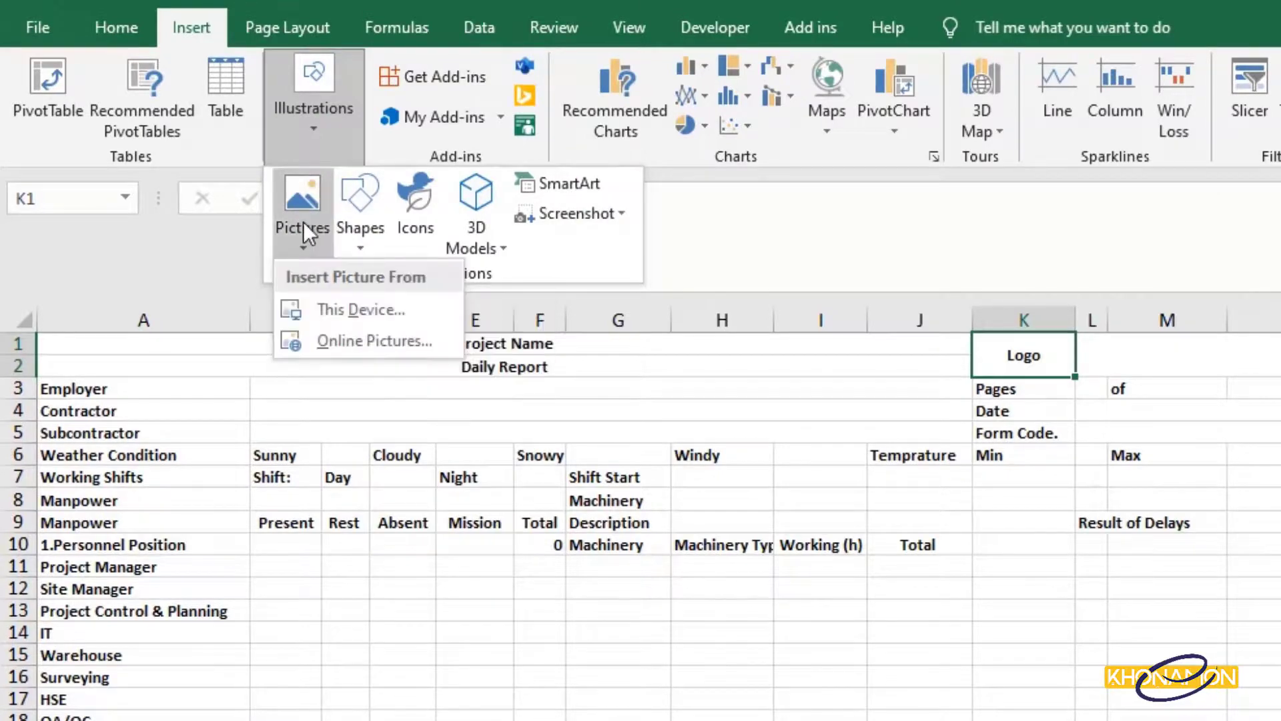
pyautogui.click(330, 308)
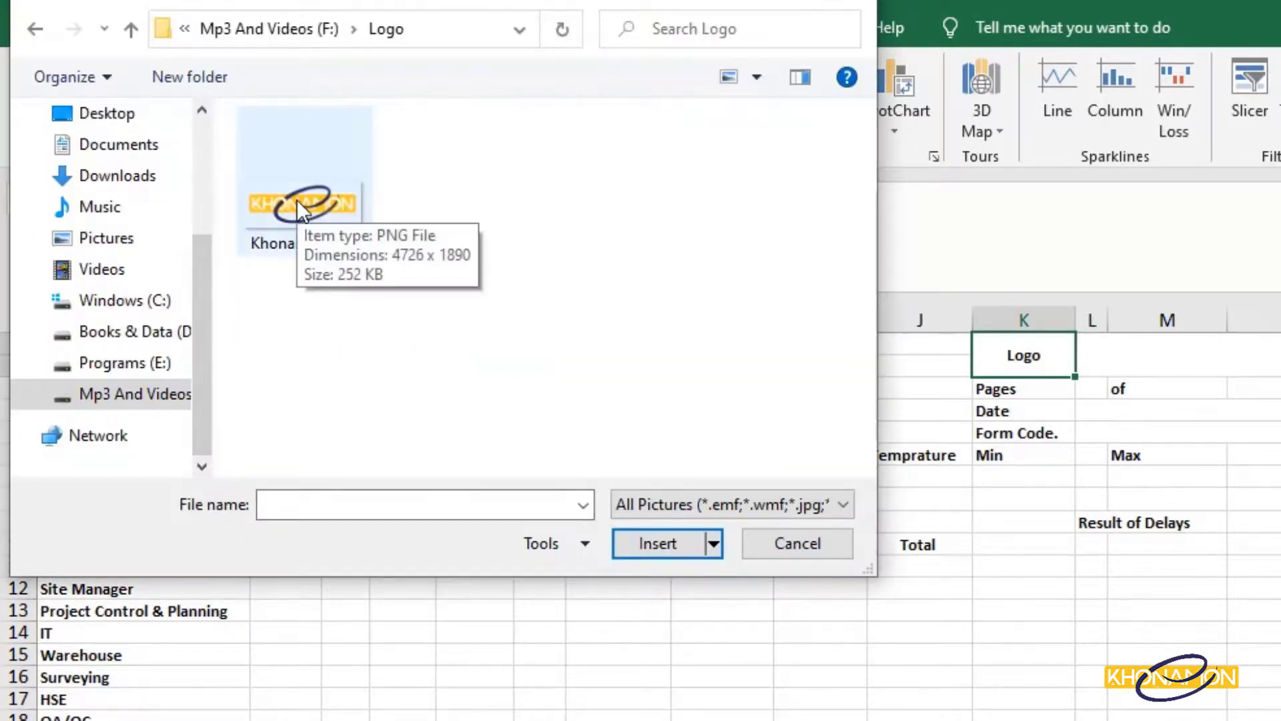
pyautogui.doubleClick(298, 199)
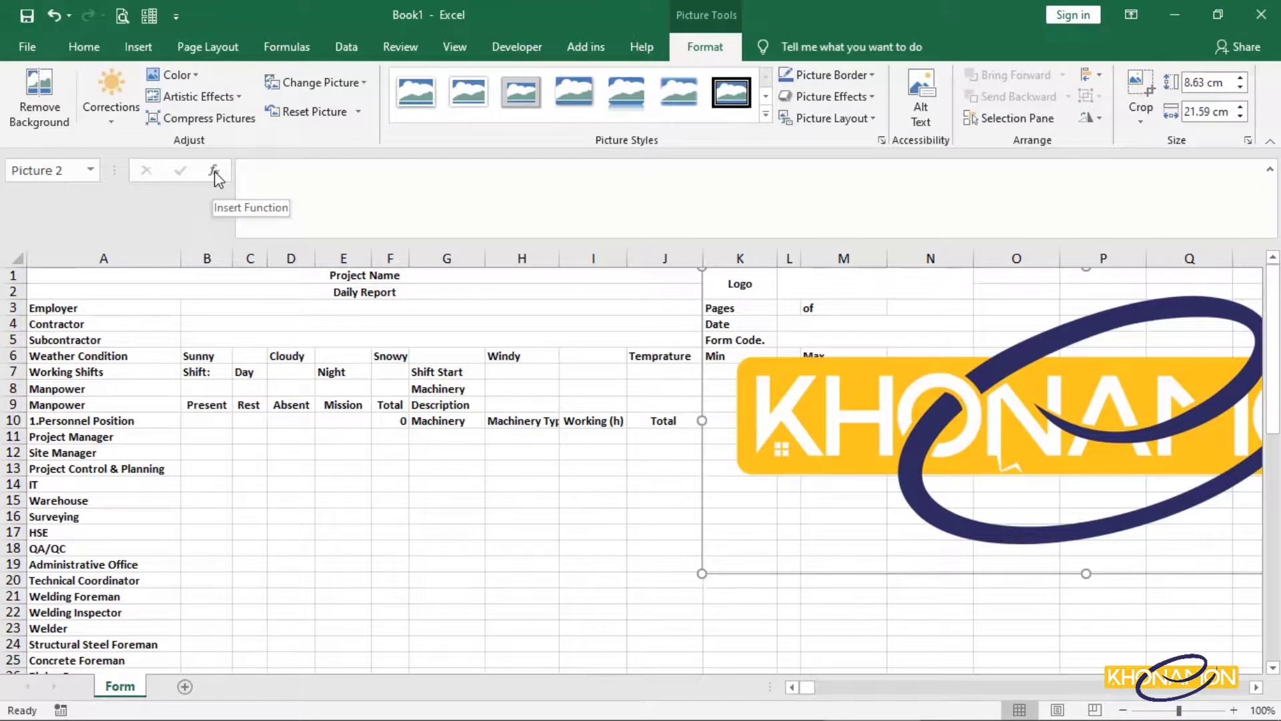
# Shrink the logo picture to about 0.96 cm high and 2.41 cm wide and place it inside the merged cell L1:N2.
pyautogui.moveTo(703, 574); pyautogui.dragTo(1145, 365)
pyautogui.moveTo(1220, 329); pyautogui.dragTo(750, 349)
pyautogui.moveTo(689, 412); pyautogui.dragTo(926, 318)
pyautogui.moveTo(964, 304); pyautogui.dragTo(918, 303)
pyautogui.moveTo(884, 286); pyautogui.dragTo(887, 285)
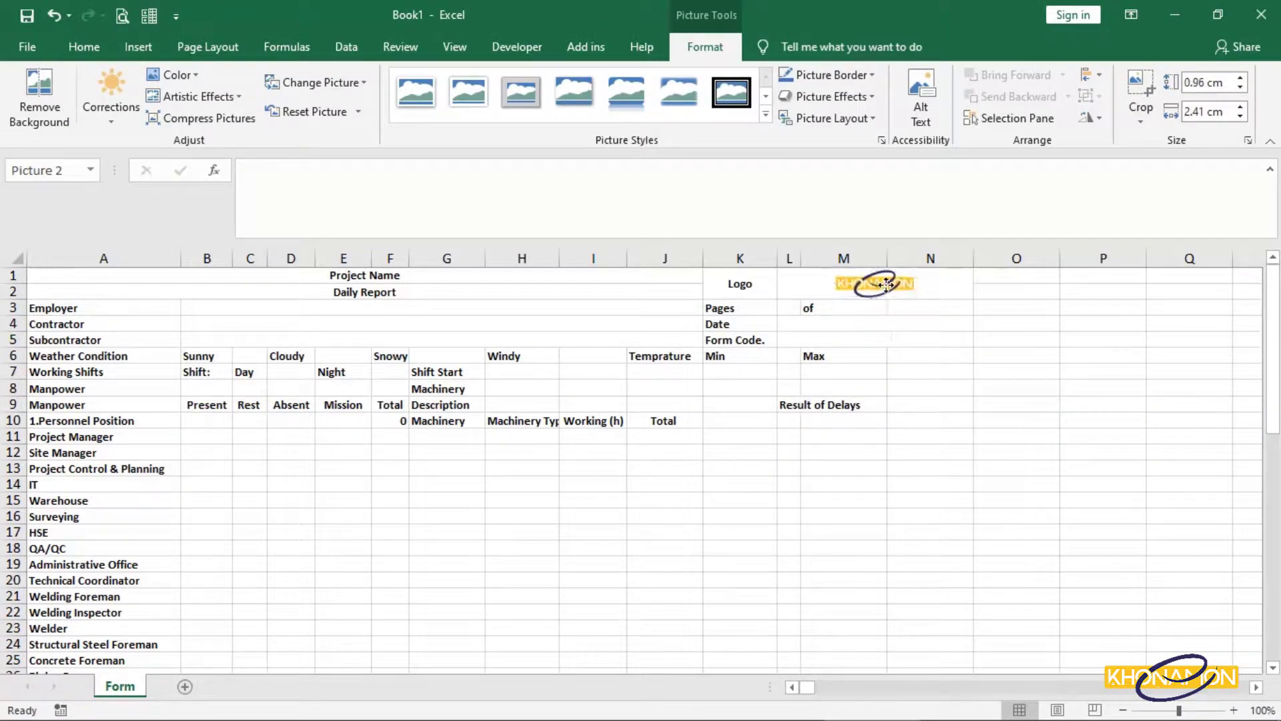
pyautogui.click(885, 324)
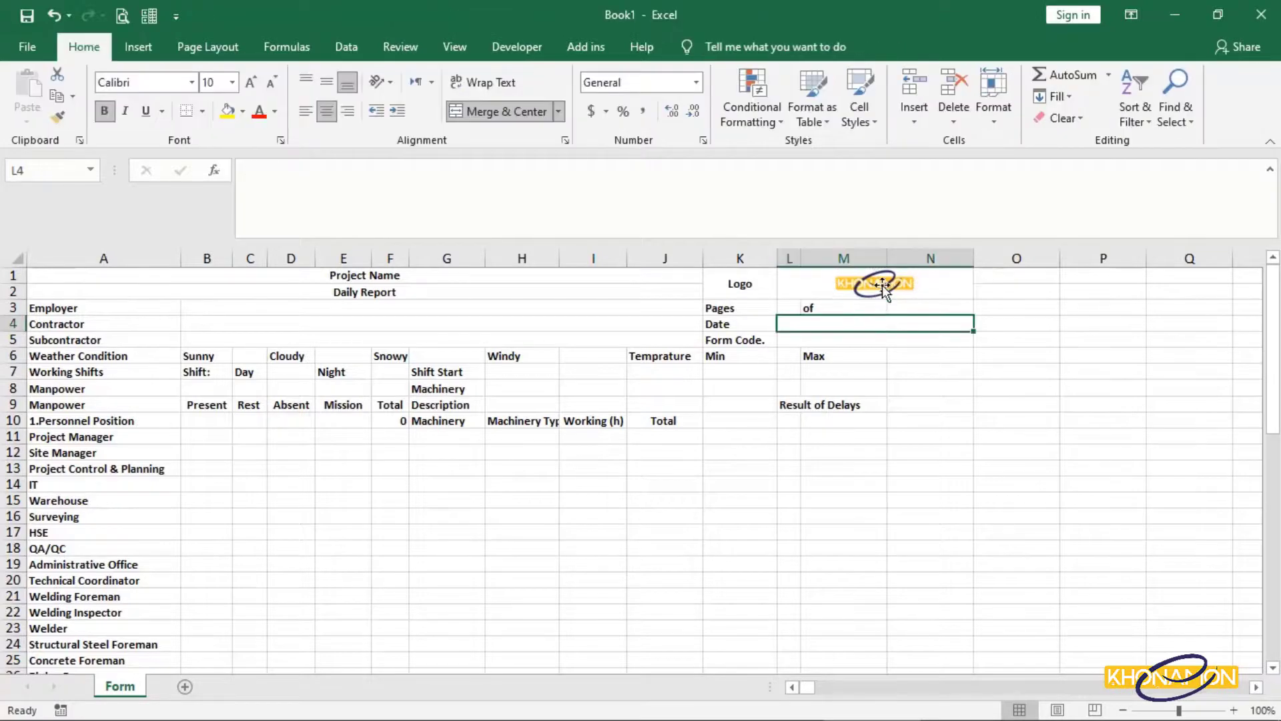
# Crop the logo picture to about 0.29 cm high and 2.01 cm wide, and delete it from the sheet.
pyautogui.click(883, 285)
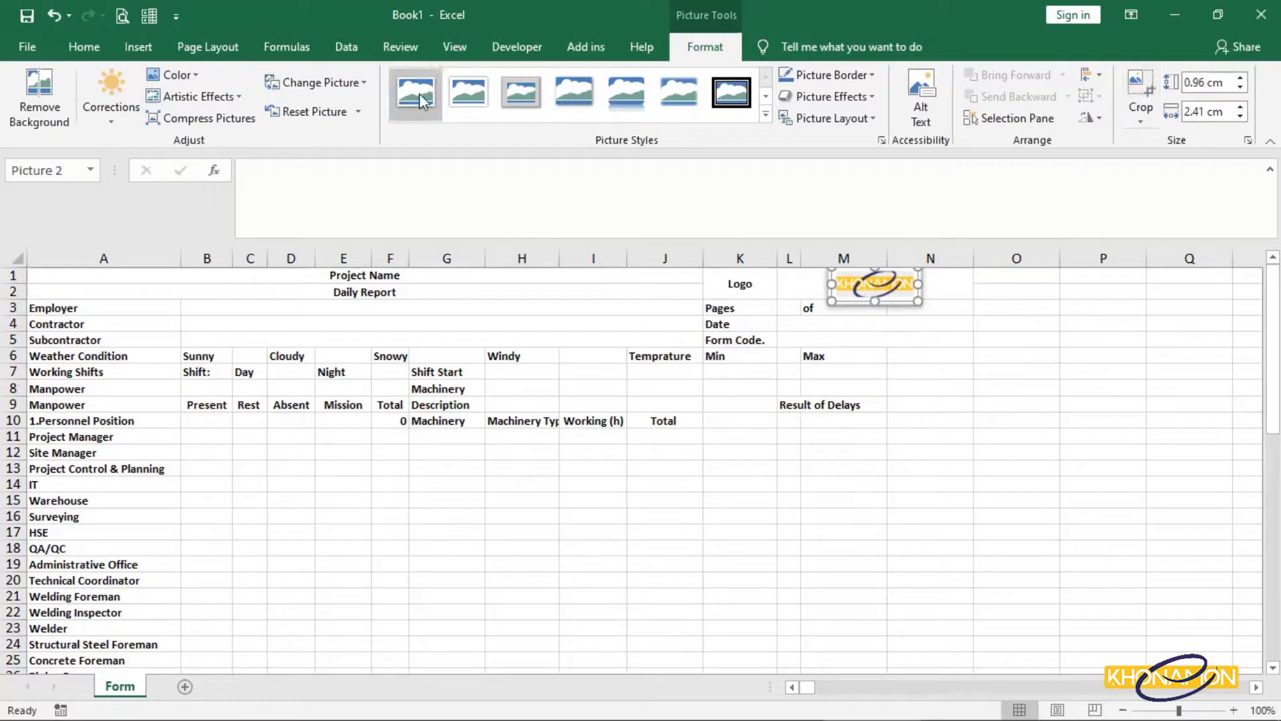
pyautogui.click(1138, 120)
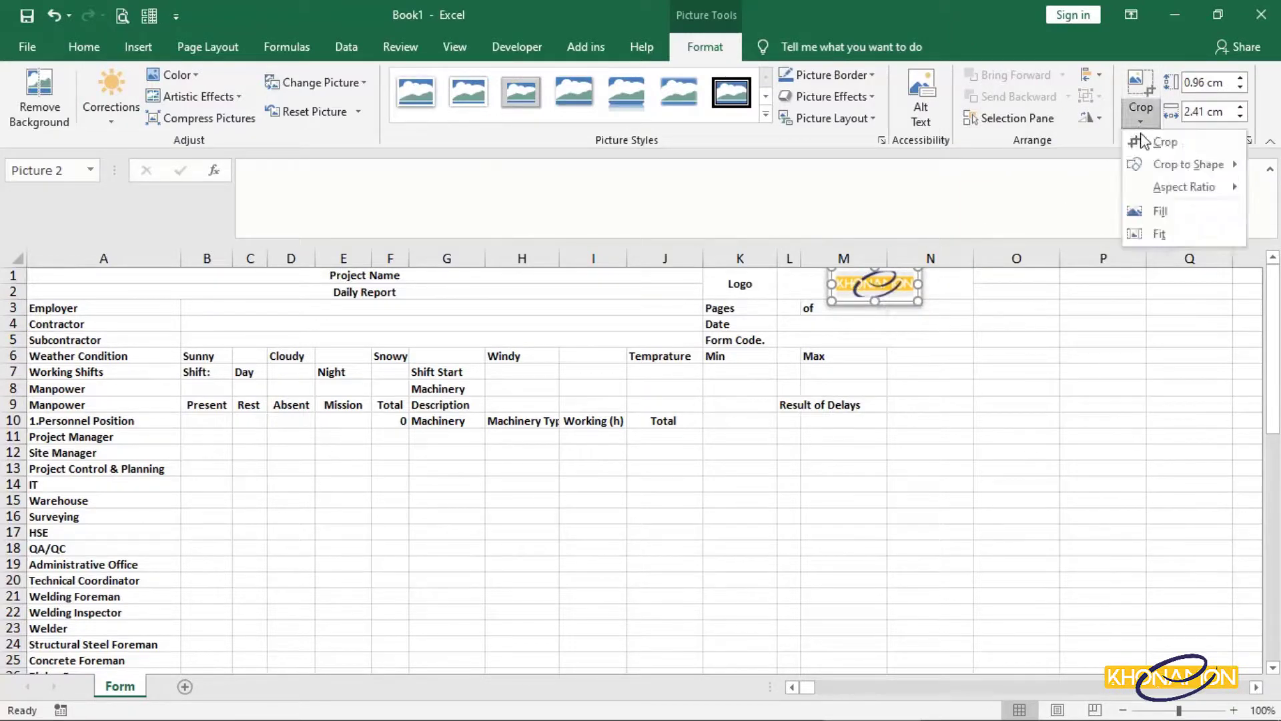
pyautogui.click(1144, 137)
pyautogui.moveTo(918, 284)
pyautogui.mouseDown()
pyautogui.moveTo(864, 283)
pyautogui.moveTo(903, 295)
pyautogui.mouseUp()
pyautogui.hotkey('ctrl', 'z')
pyautogui.press('Escape')
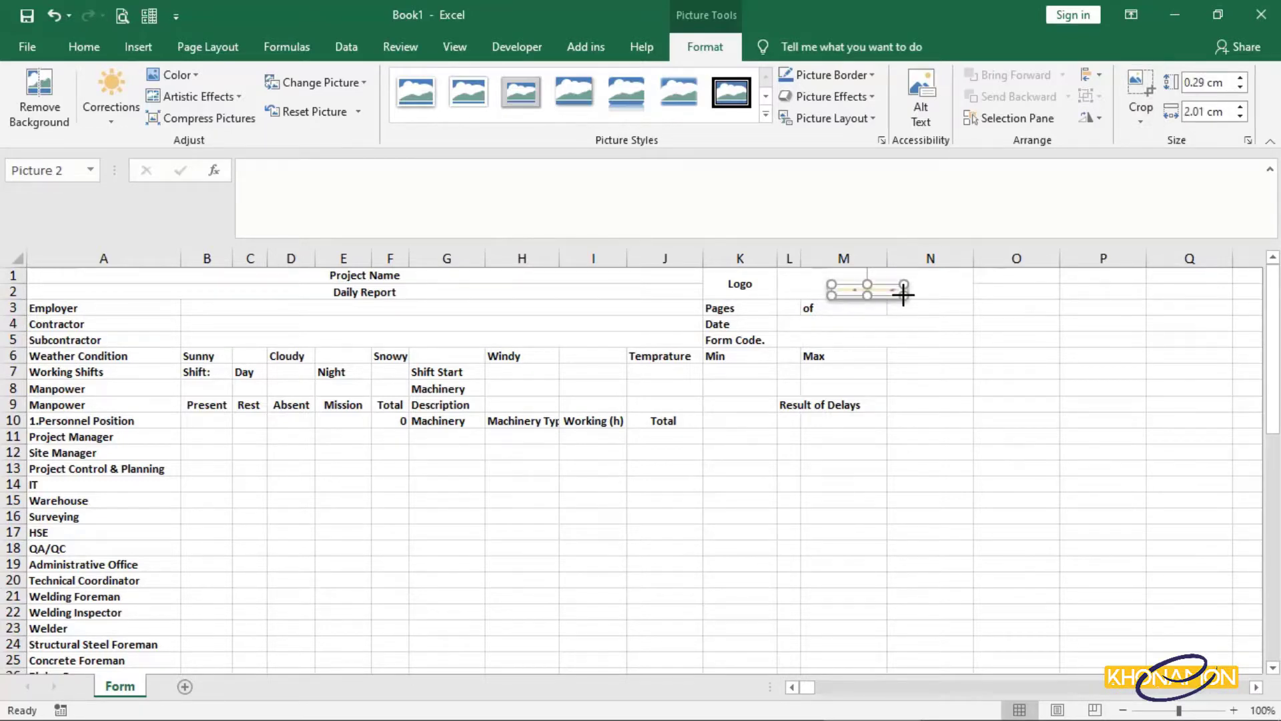
pyautogui.press('Delete')
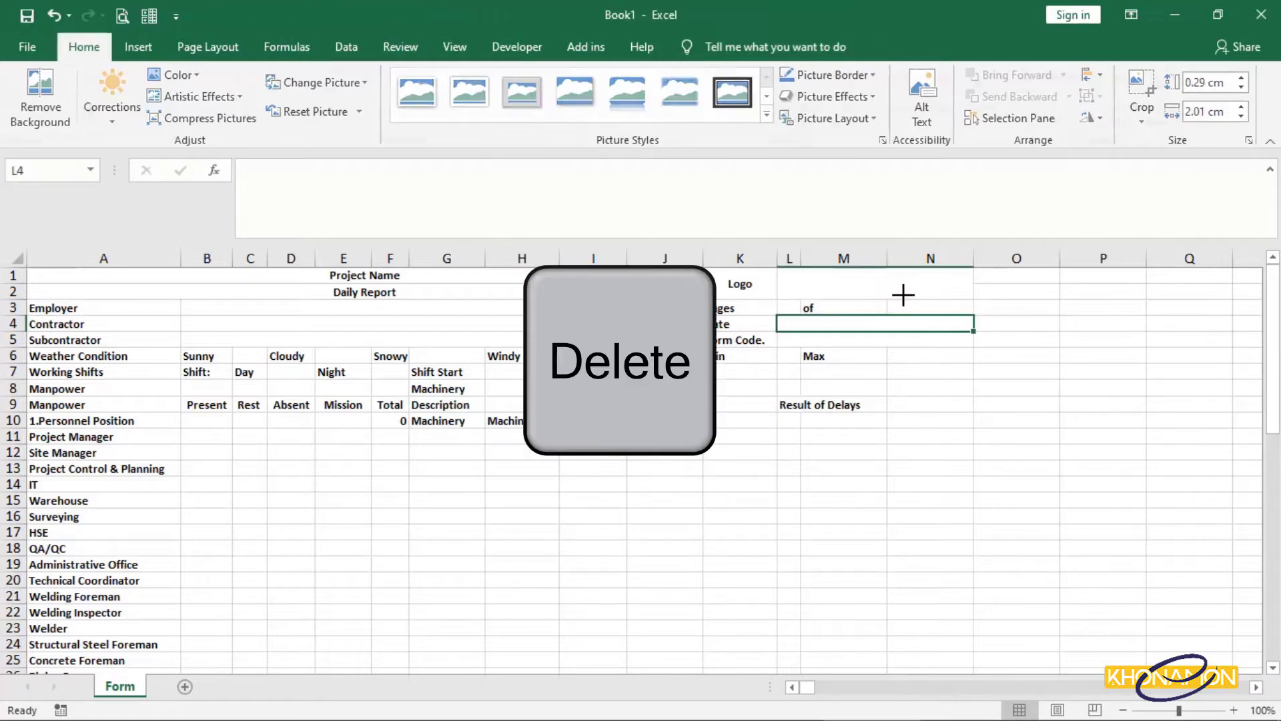